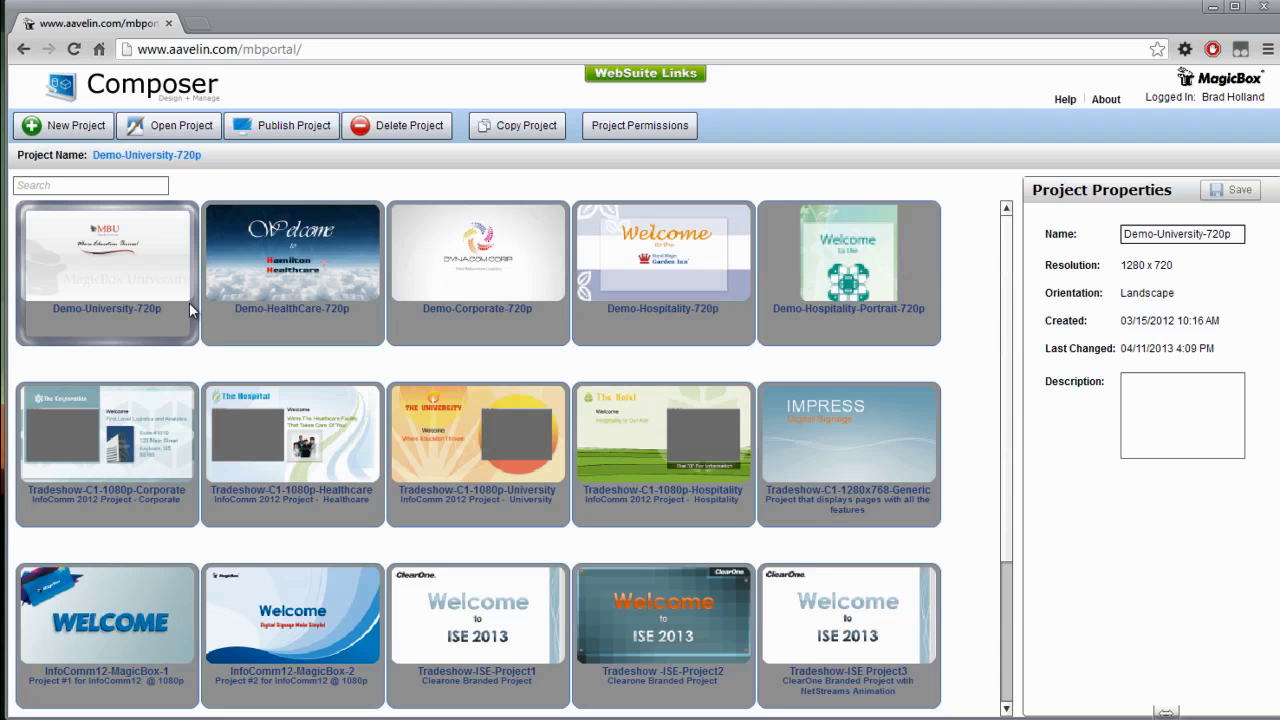
- Open the Demo-University-720p project and select the Page #13 Dynamic Content page
{"action": "double_click", "coordinate": [147, 299]}
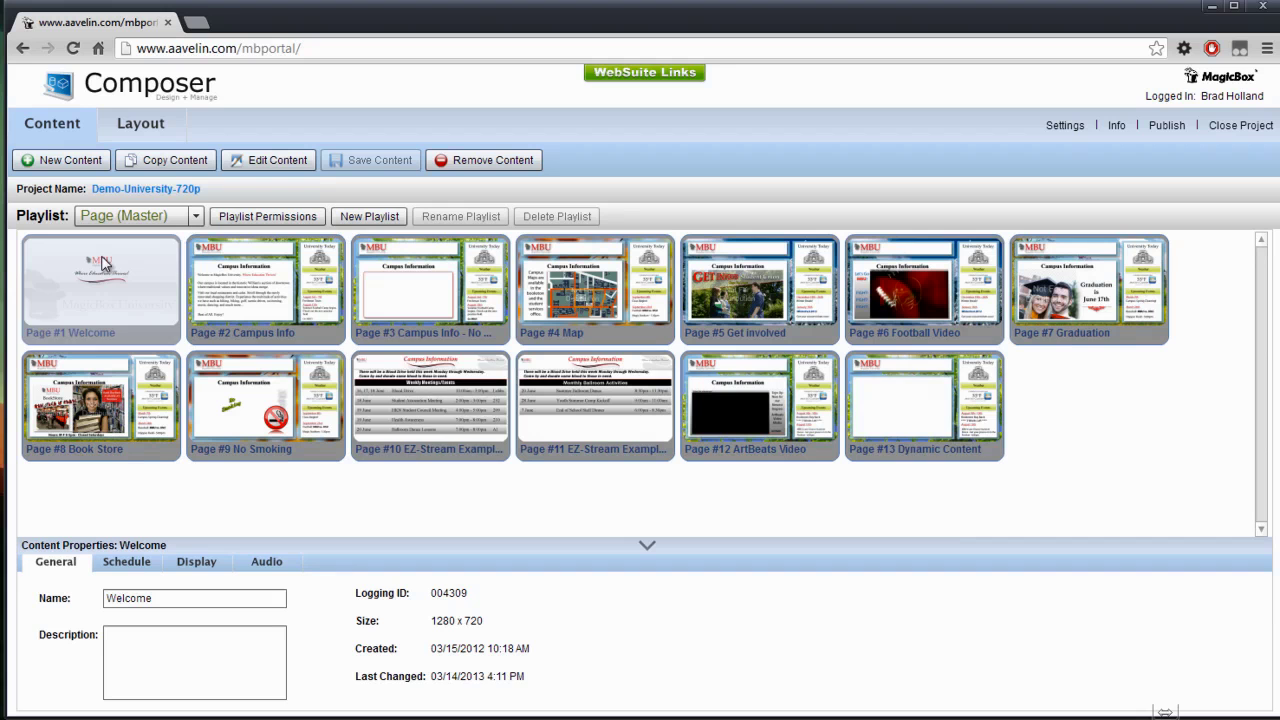
{"action": "left_click", "coordinate": [938, 406]}
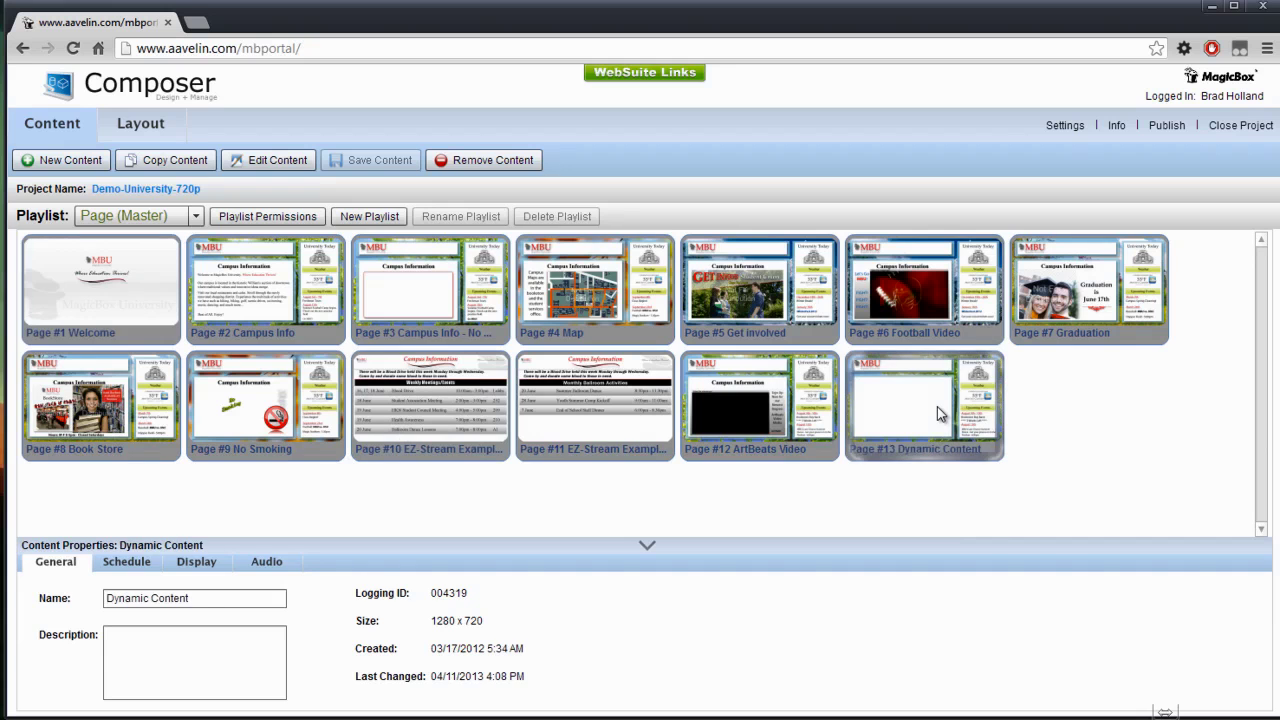
- Place Hawaii.divx from the library's Video folder on Page #13, enlarged to about 707×346 in the white panel
{"action": "double_click", "coordinate": [937, 406]}
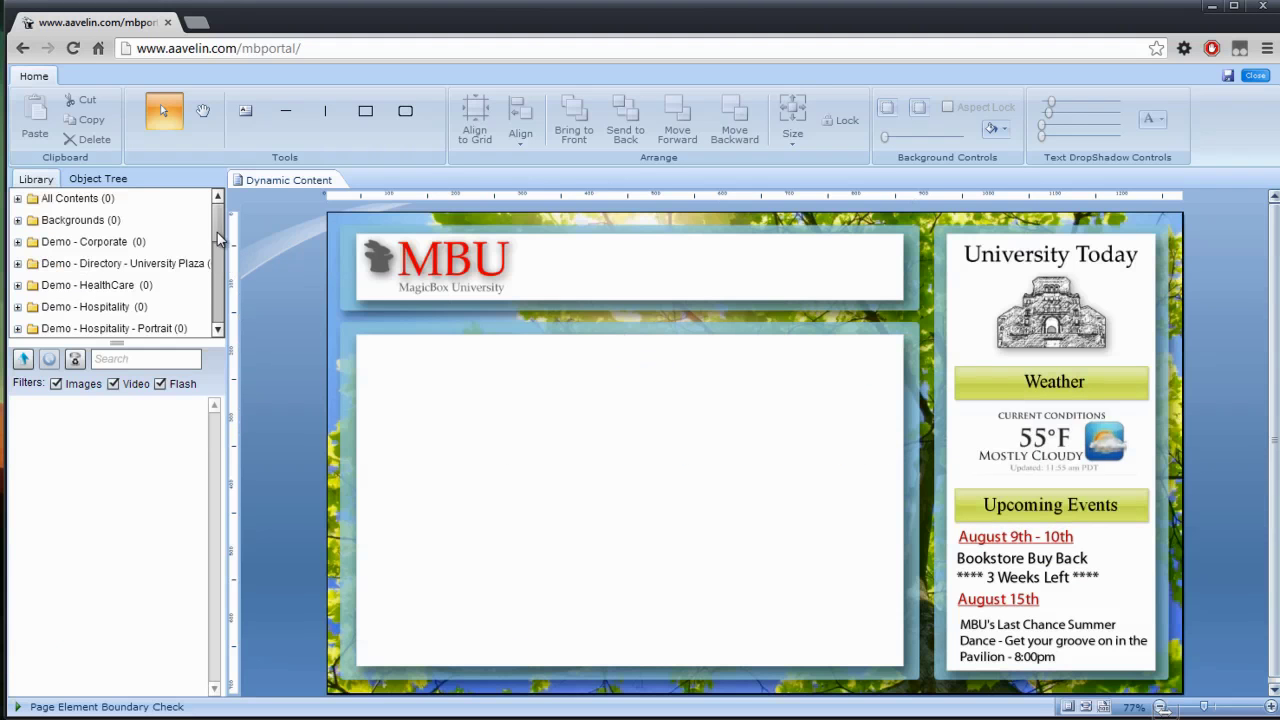
{"action": "scroll", "coordinate": [88, 310], "scroll_direction": "down", "scroll_amount": 2}
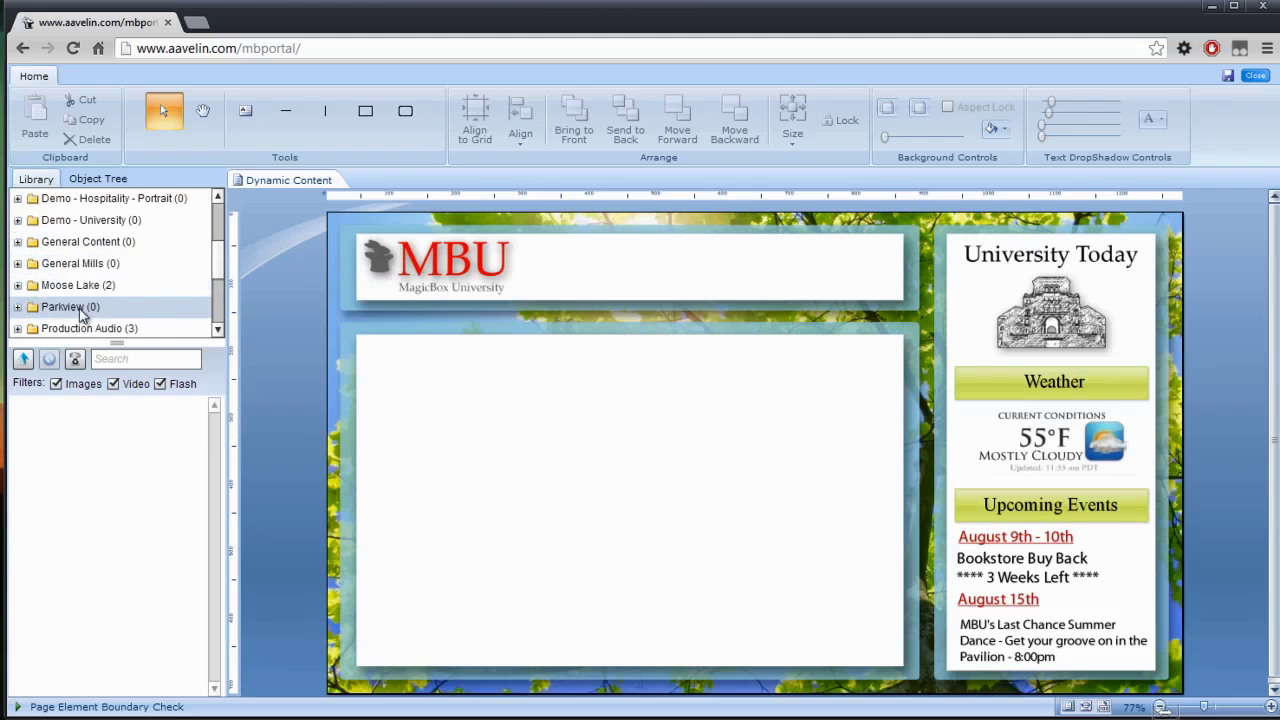
{"action": "double_click", "coordinate": [42, 228]}
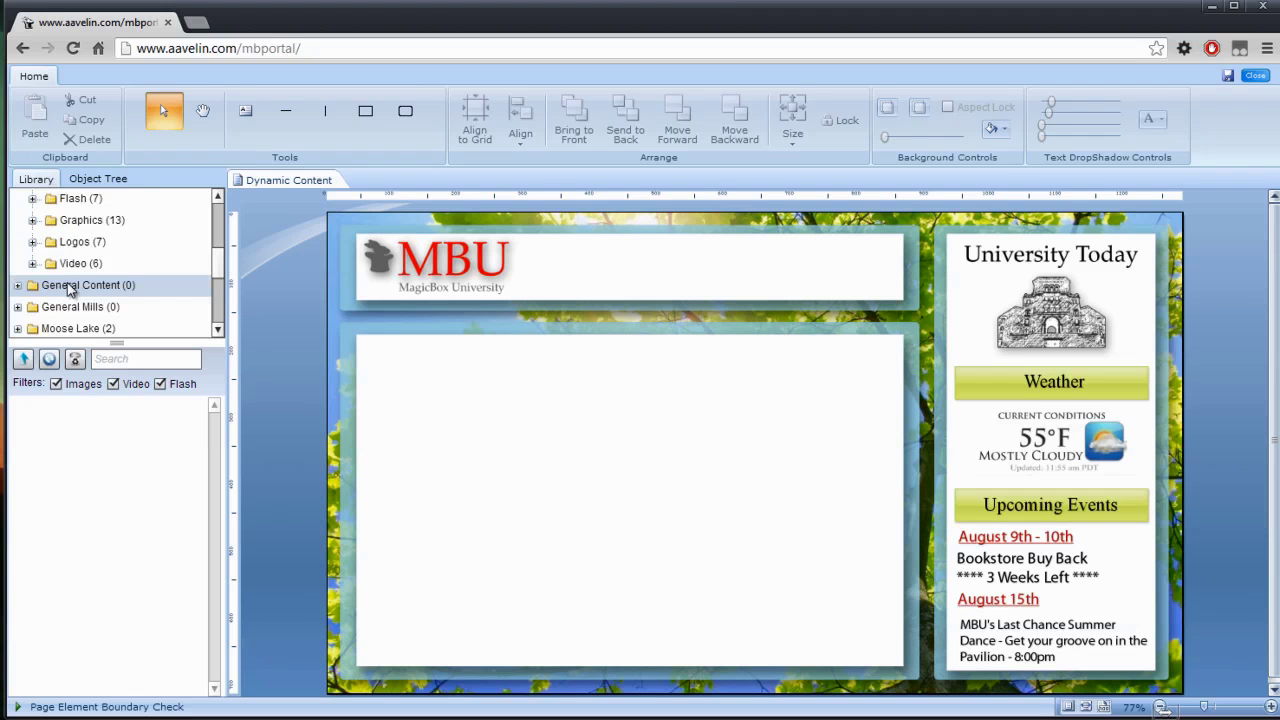
{"action": "left_click", "coordinate": [68, 266]}
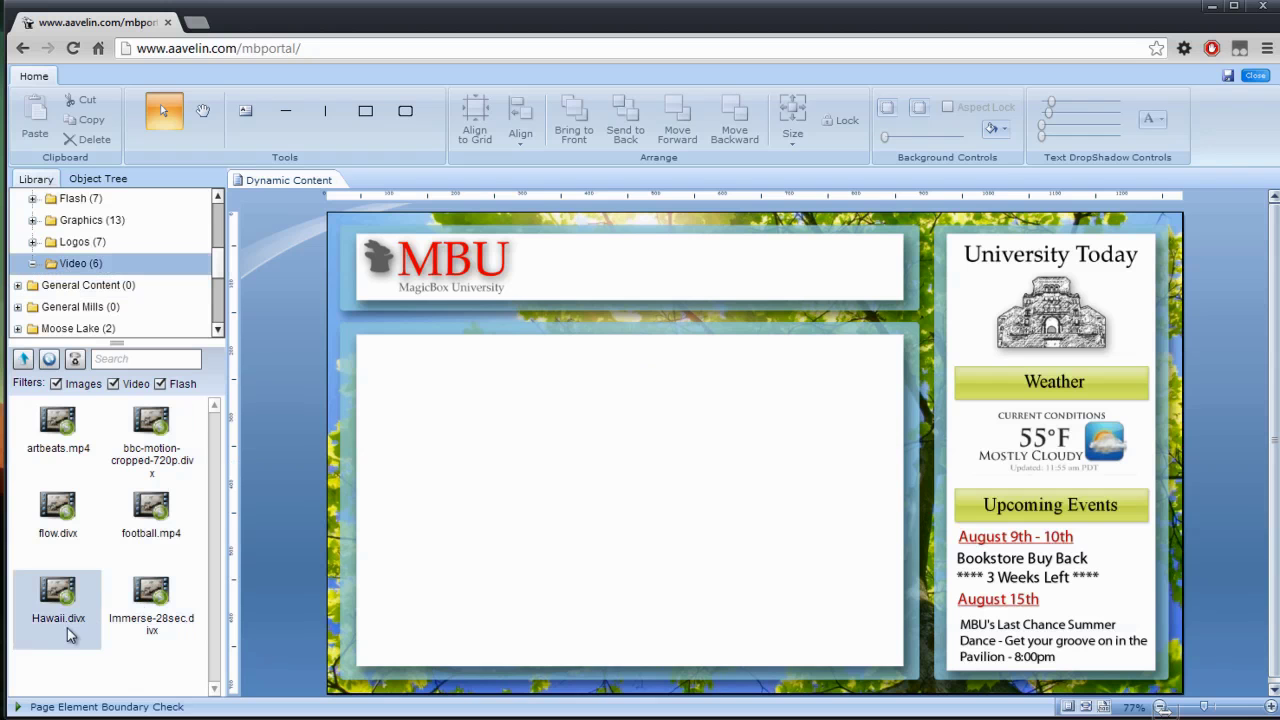
{"action": "left_click_drag", "start_coordinate": [68, 632], "coordinate": [457, 510]}
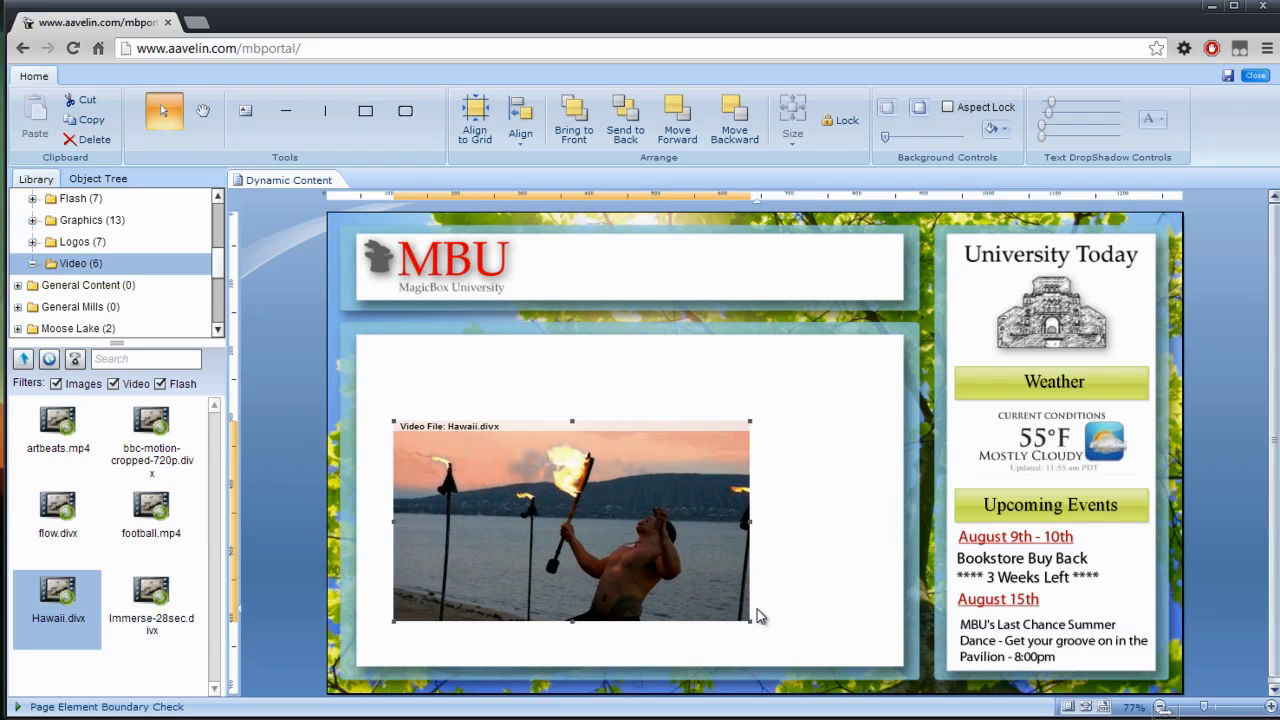
{"action": "left_click_drag", "start_coordinate": [750, 621], "coordinate": [920, 680]}
{"action": "left_click_drag", "start_coordinate": [708, 621], "coordinate": [720, 600]}
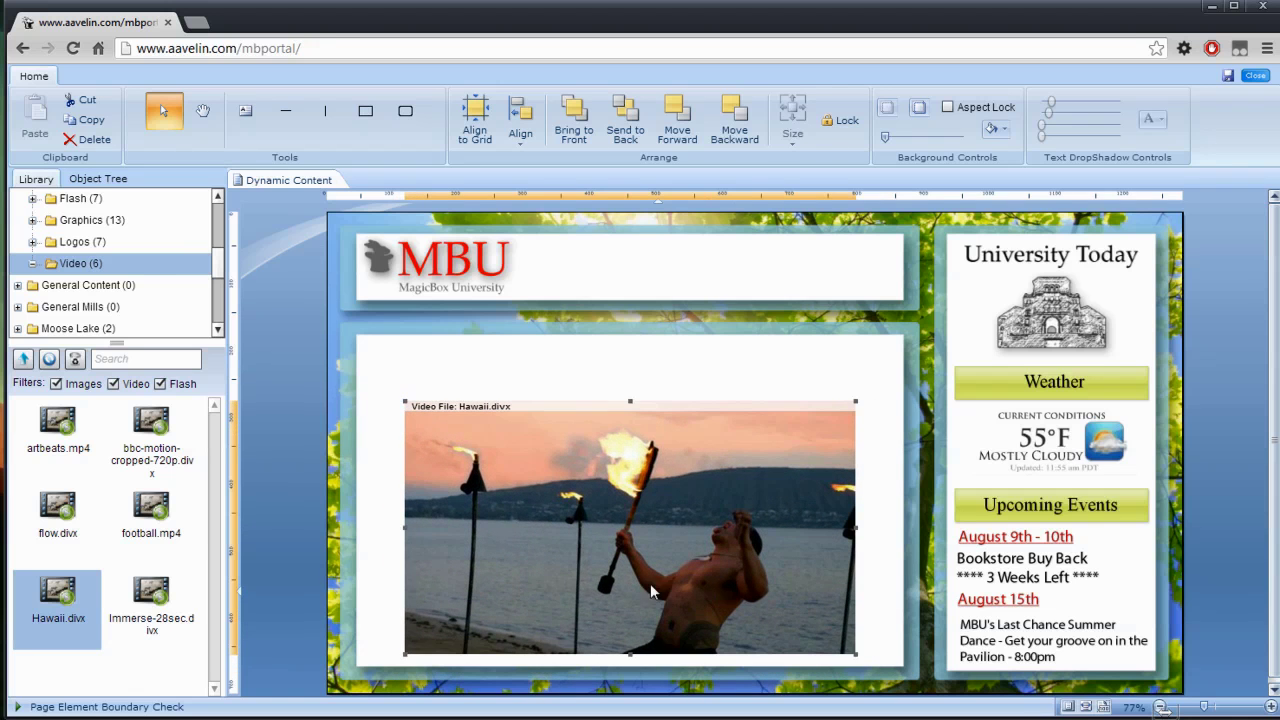
- Add a text box above the video reading 'Free Hawaii Vacation Raffle'
{"action": "left_click", "coordinate": [245, 110]}
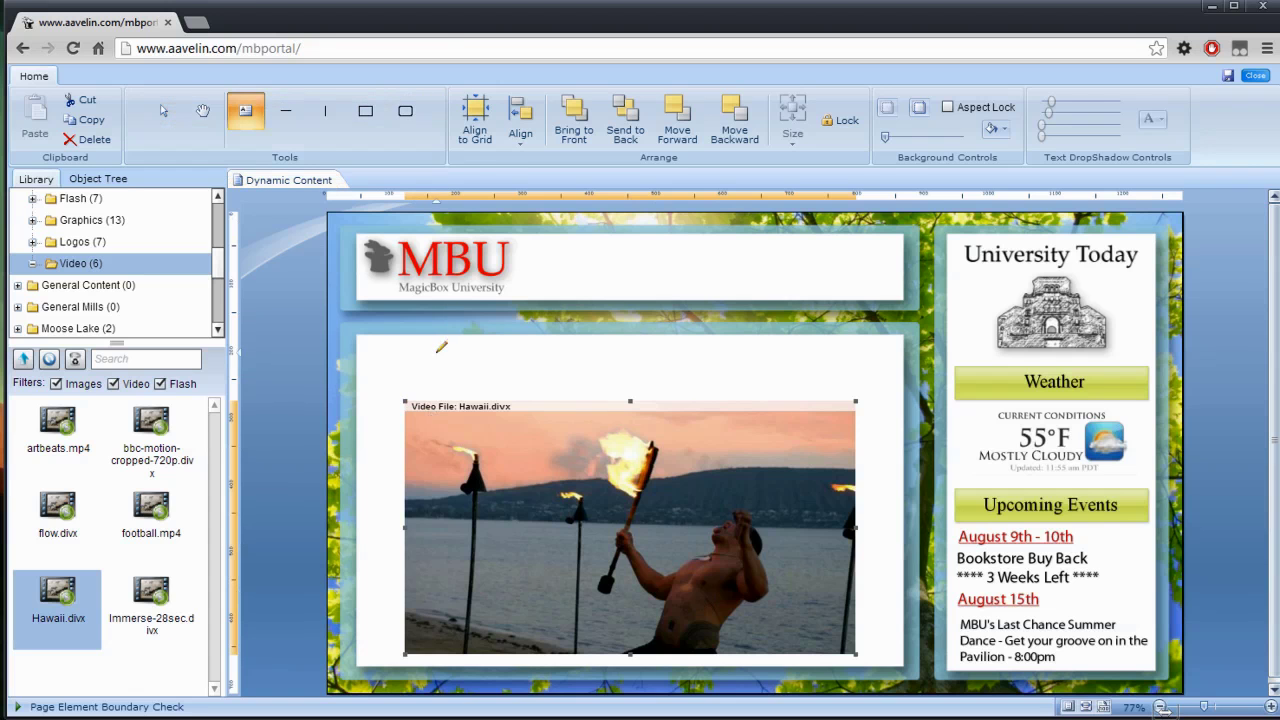
{"action": "left_click_drag", "start_coordinate": [415, 344], "coordinate": [862, 384]}
{"action": "double_click", "coordinate": [757, 380]}
{"action": "key", "text": "ctrl+a"}
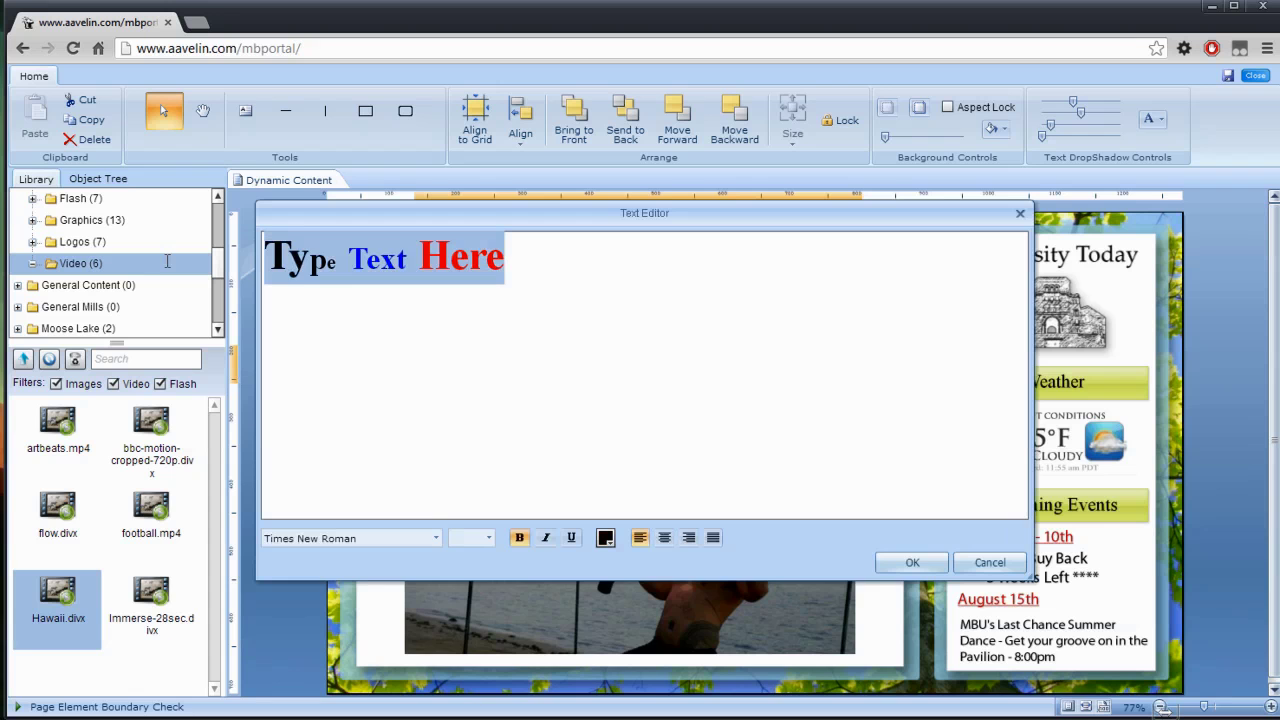
{"action": "type", "text": "Free Hawaii Vacation Raffle"}
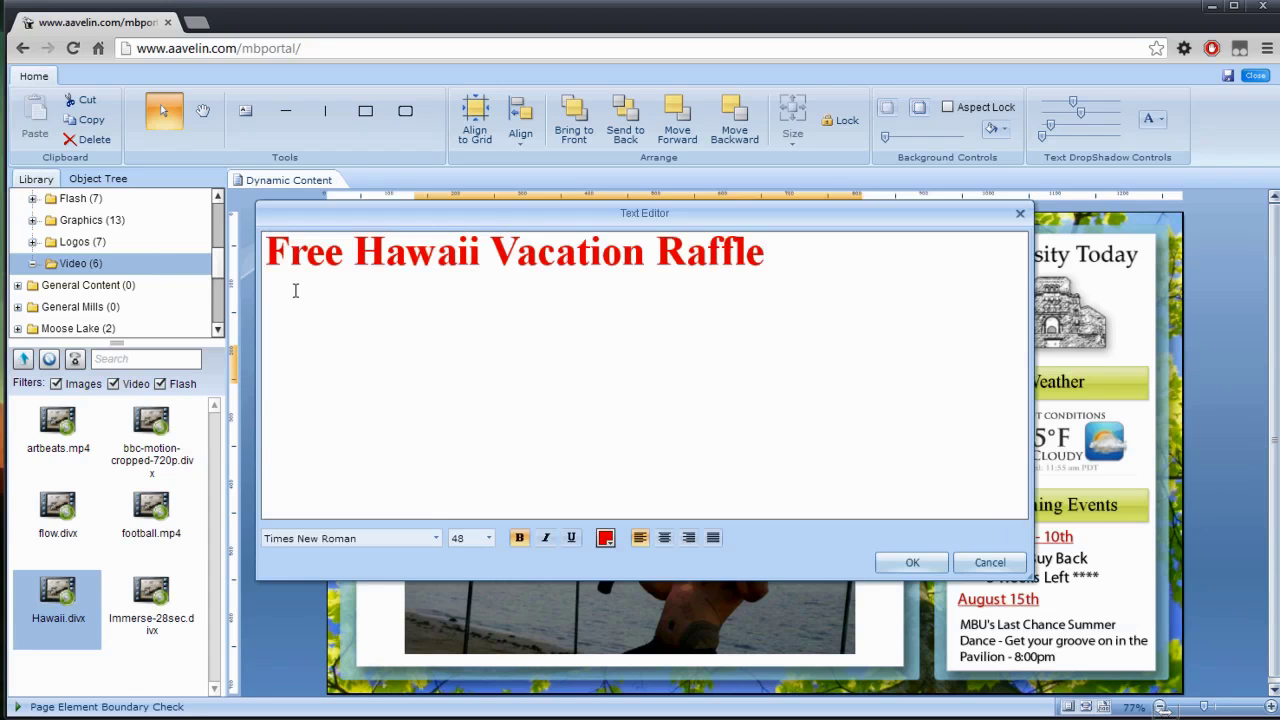
- Make the title black, size 36, centre it above the video, and soften its drop shadow
{"action": "left_click_drag", "start_coordinate": [738, 280], "coordinate": [113, 218]}
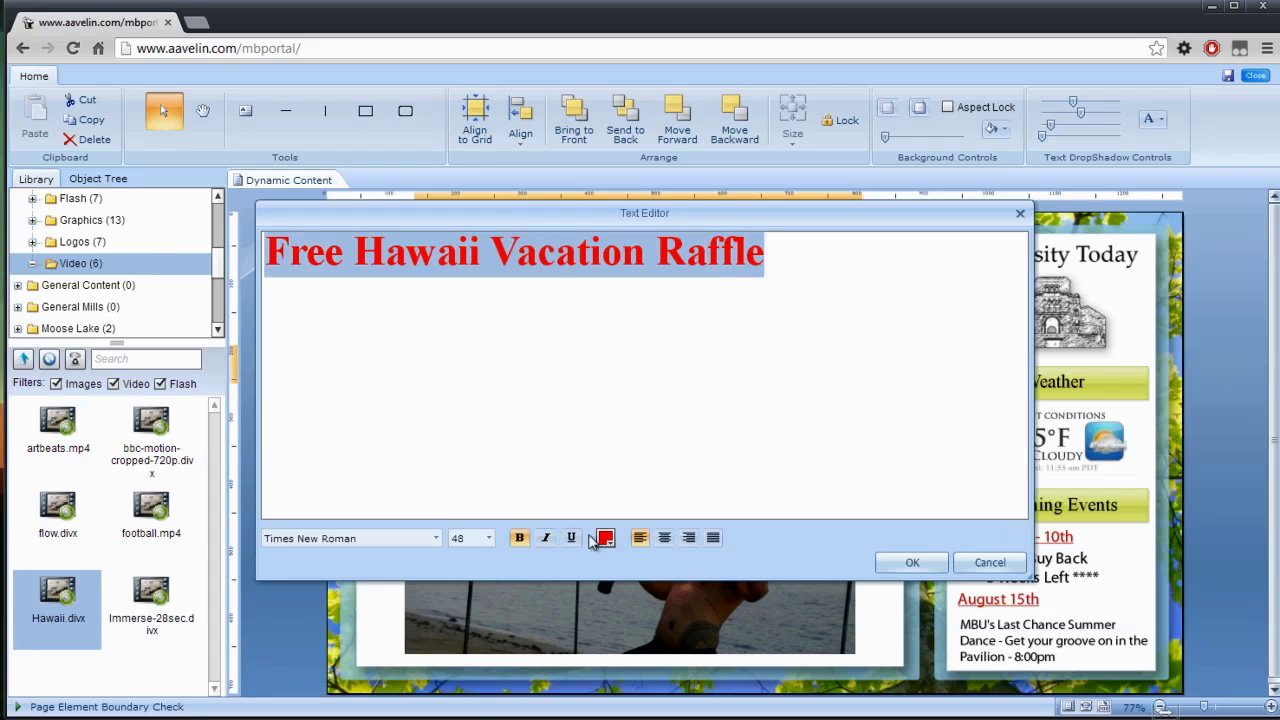
{"action": "left_click", "coordinate": [605, 538]}
{"action": "left_click", "coordinate": [605, 583]}
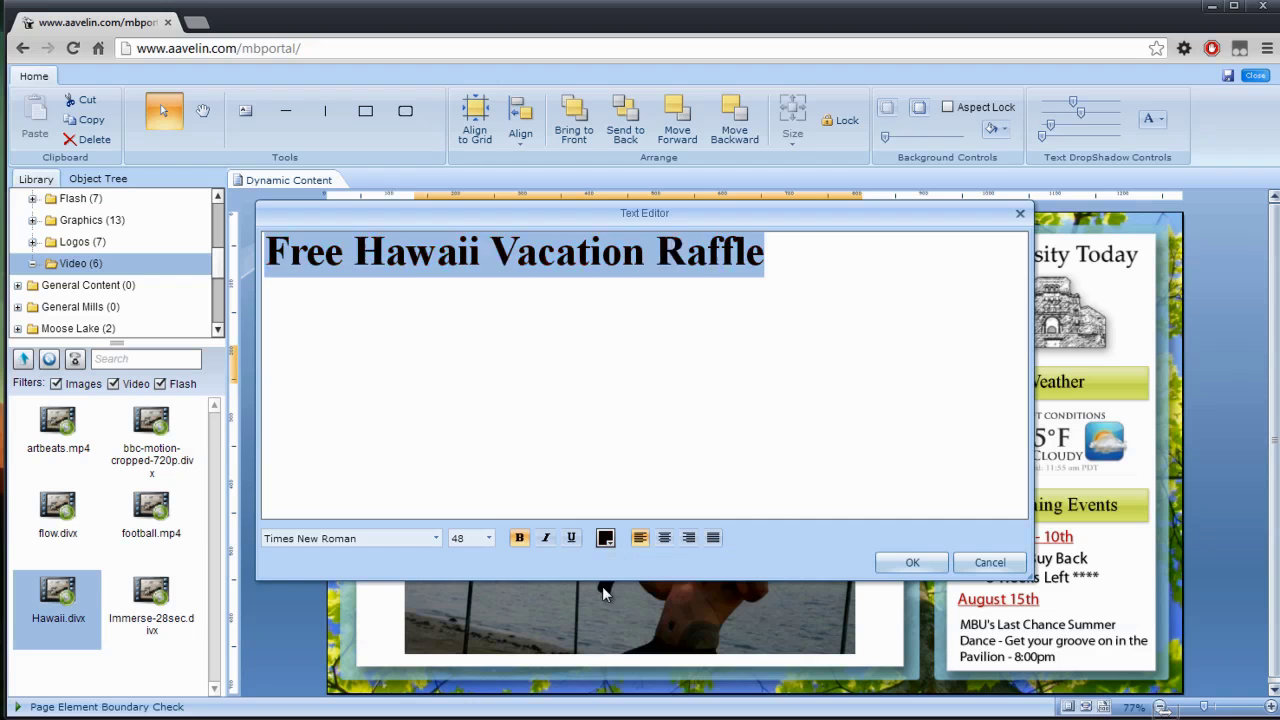
{"action": "left_click", "coordinate": [488, 538]}
{"action": "left_click", "coordinate": [463, 400]}
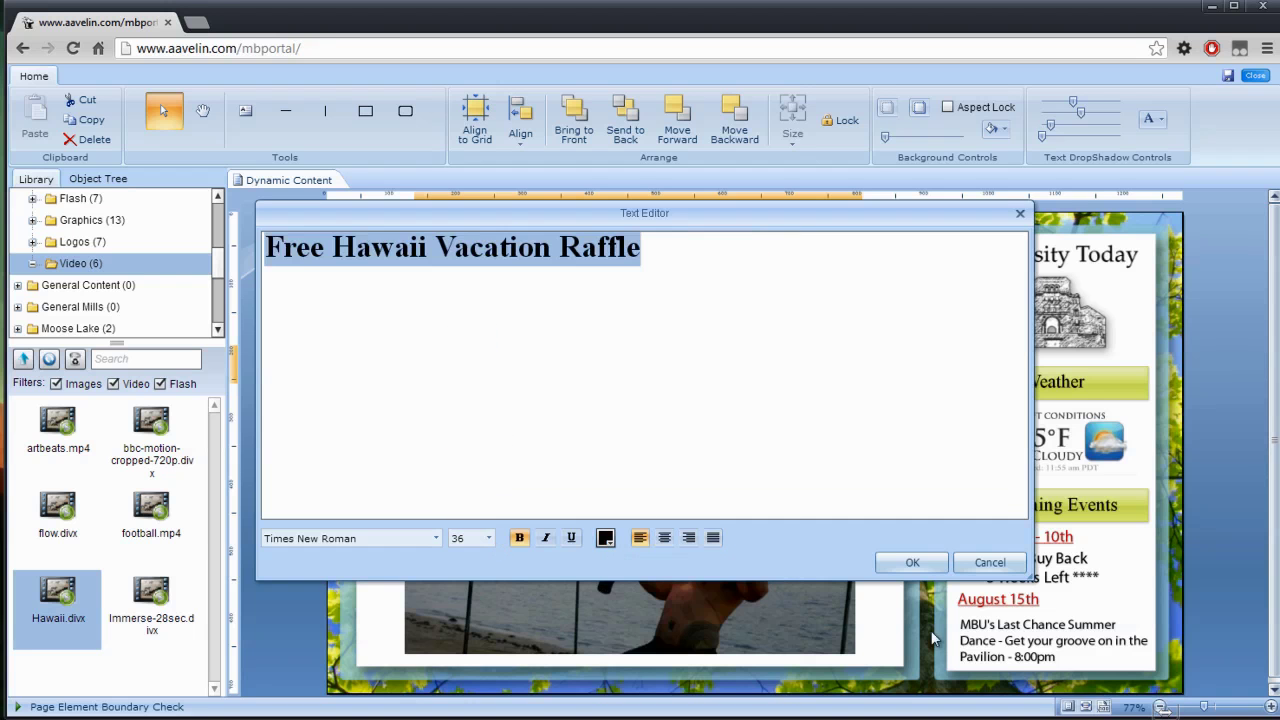
{"action": "left_click", "coordinate": [900, 564]}
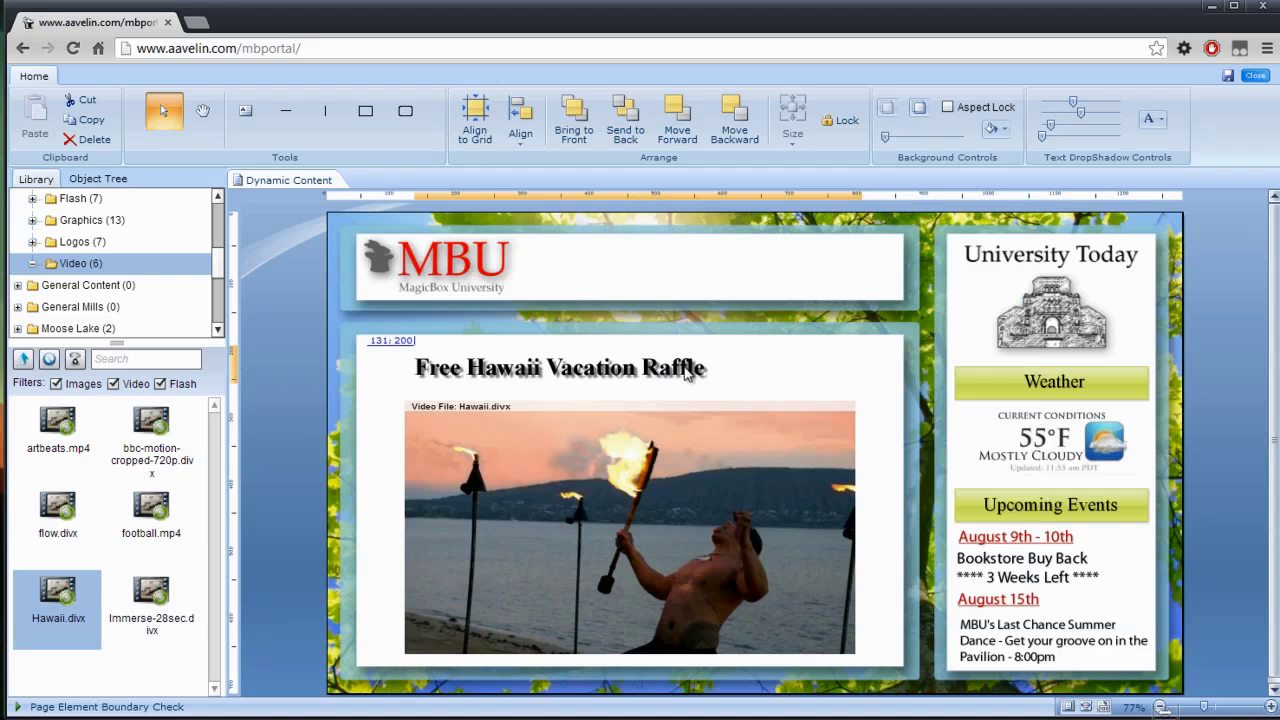
{"action": "left_click_drag", "start_coordinate": [688, 372], "coordinate": [736, 372]}
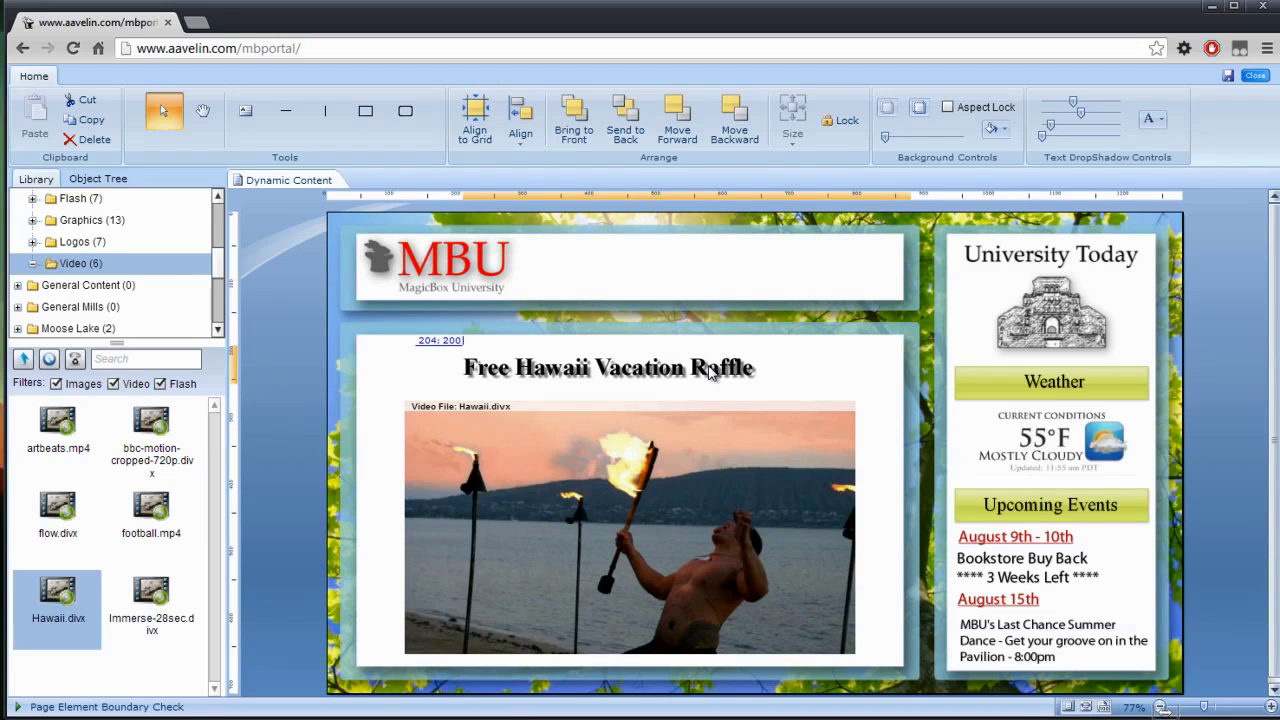
{"action": "left_click", "coordinate": [1050, 112]}
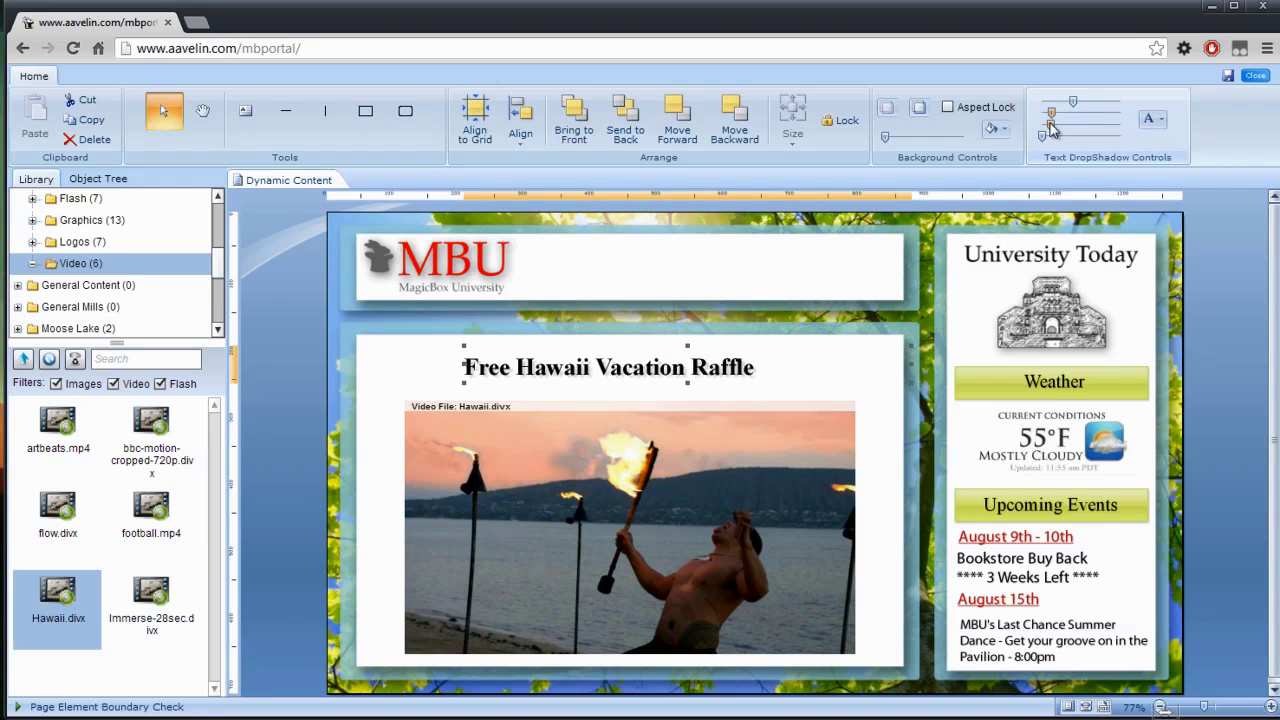
{"action": "left_click_drag", "start_coordinate": [1073, 101], "coordinate": [1052, 101]}
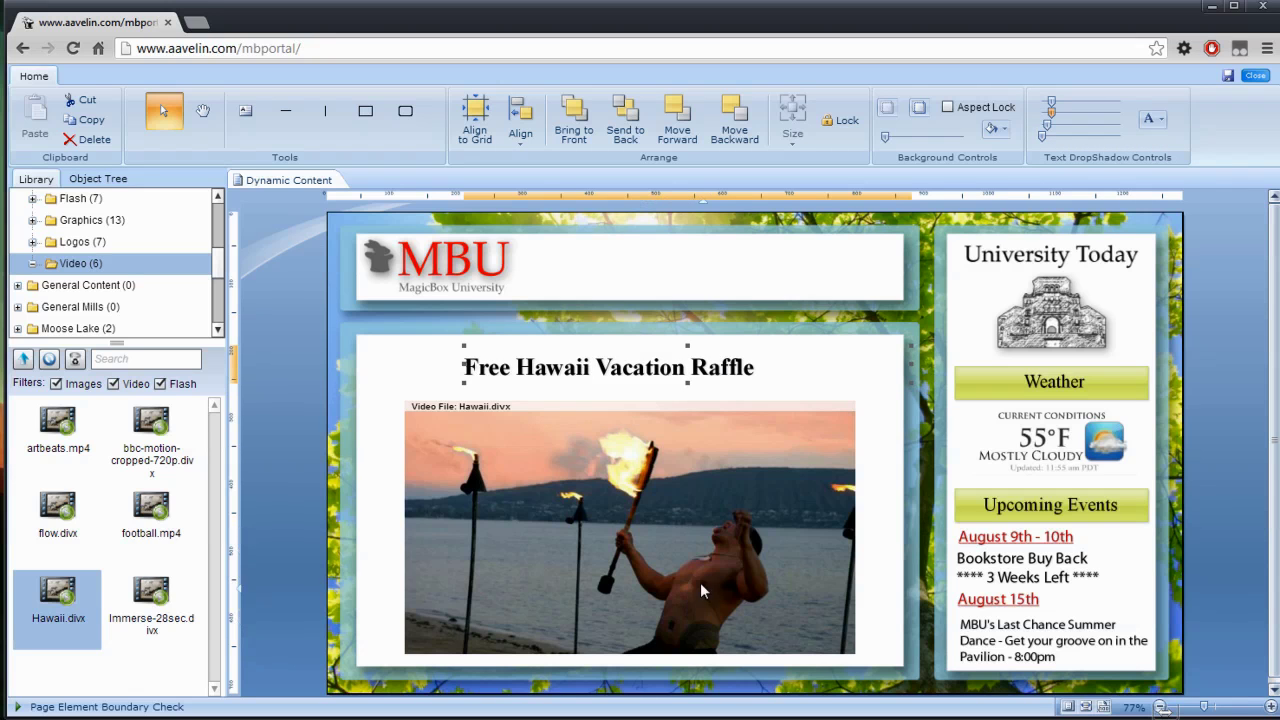
- Save the raffle page while closing the editor, then view Page #13's schedule settings
{"action": "left_click", "coordinate": [1256, 76]}
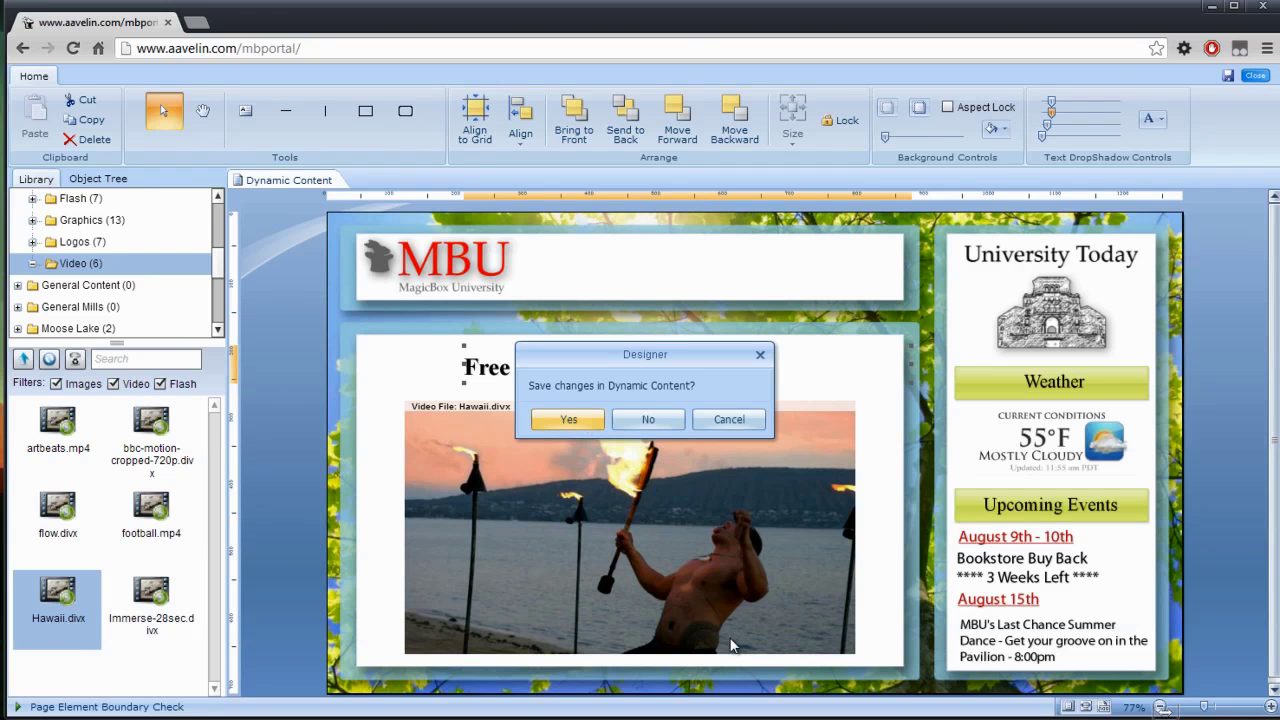
{"action": "key", "text": "Return"}
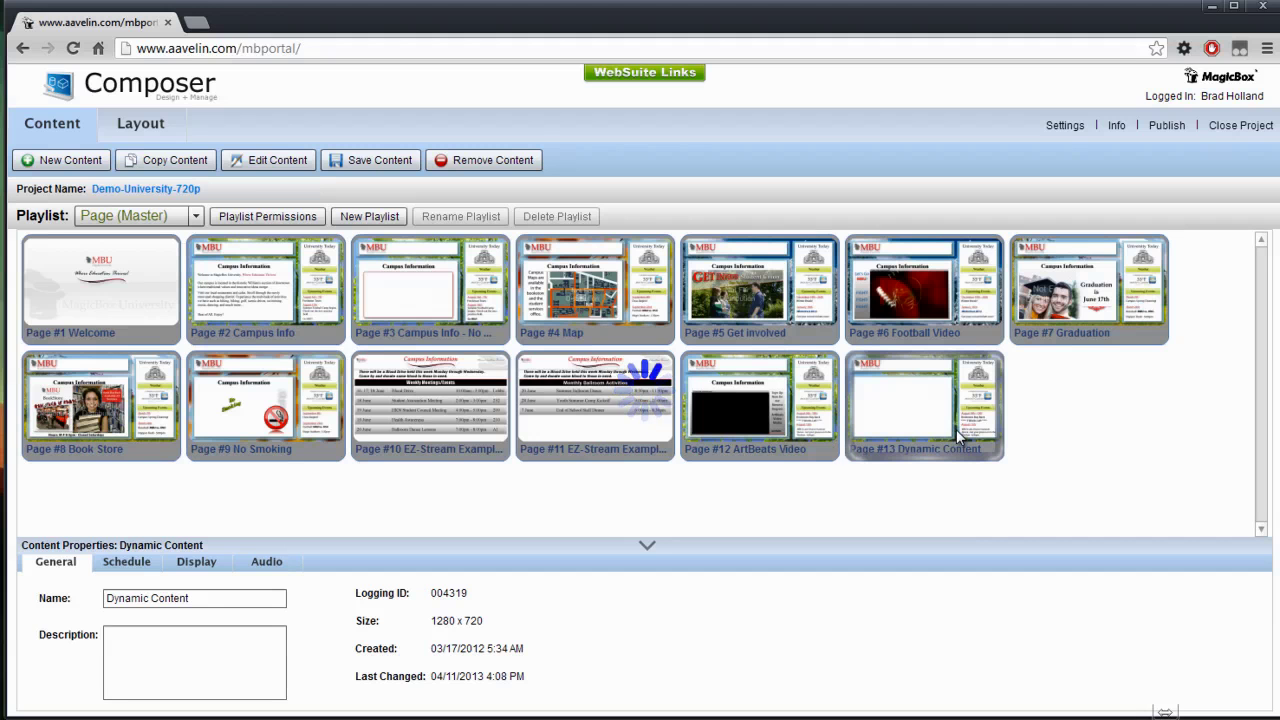
{"action": "left_click", "coordinate": [137, 567]}
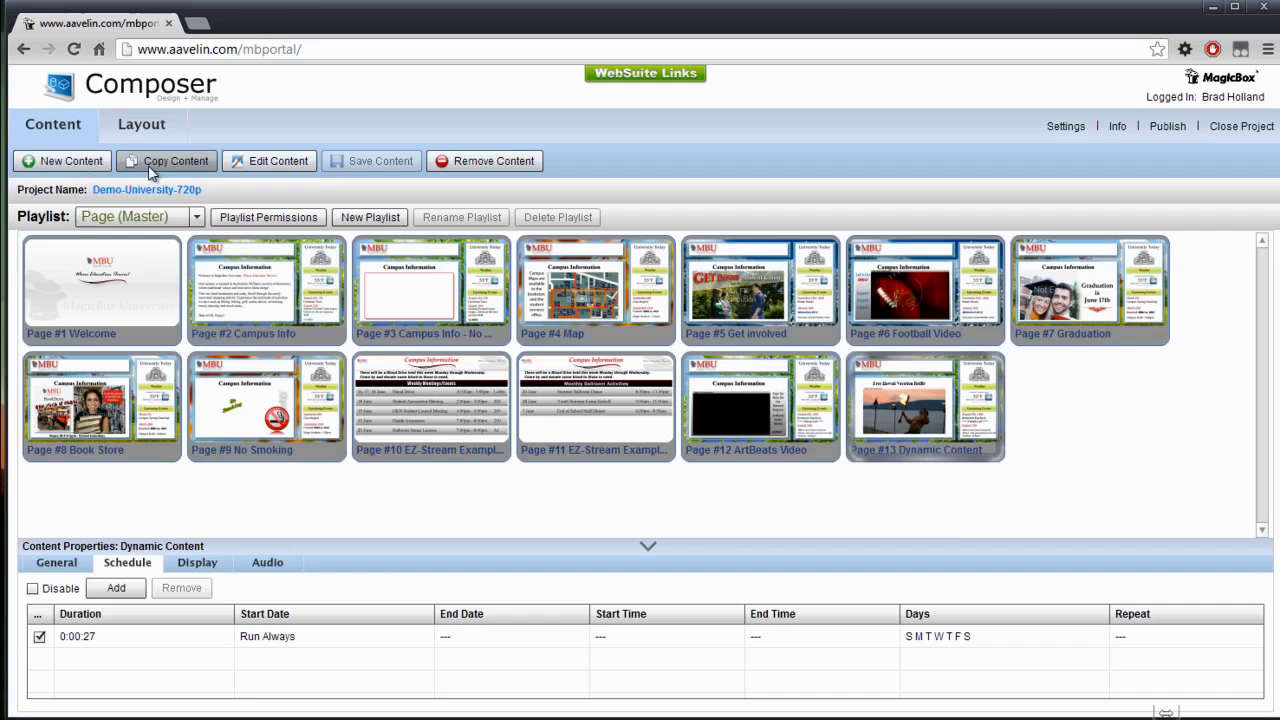
- Copy the page as Page #14, open it, and delete the Hawaii video and raffle title
{"action": "left_click", "coordinate": [175, 163]}
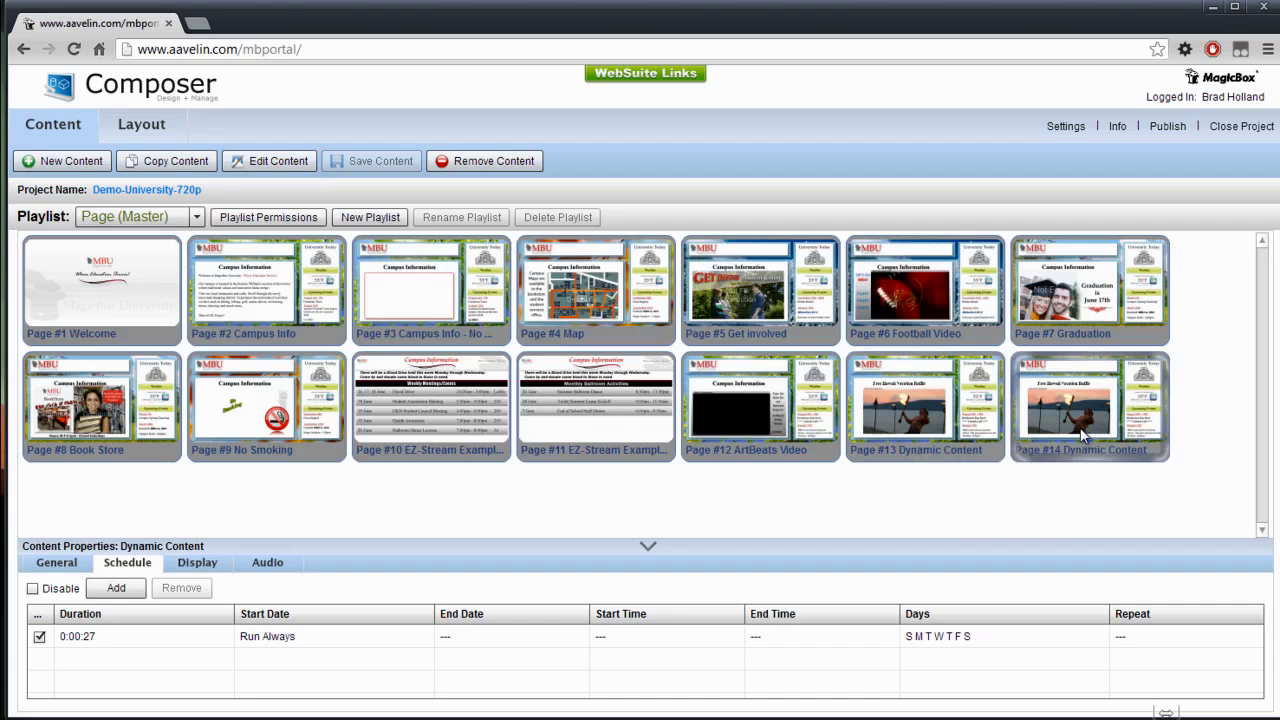
{"action": "double_click", "coordinate": [1083, 432]}
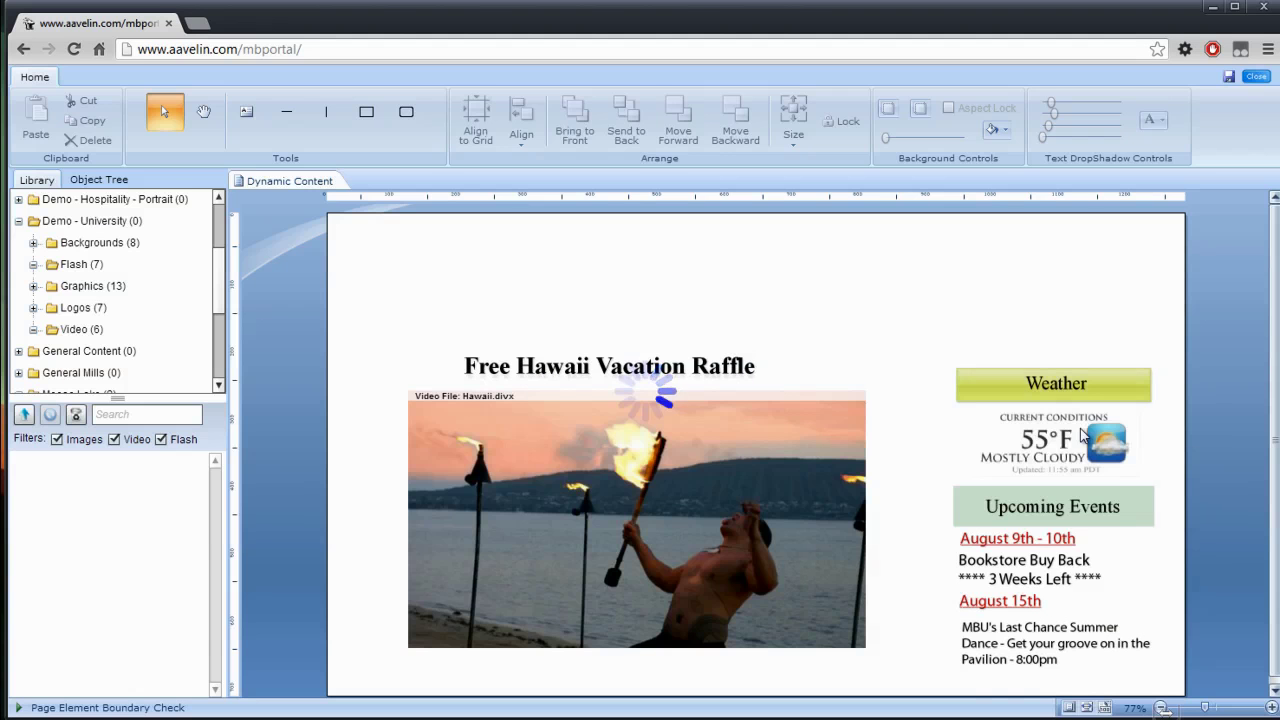
{"action": "left_click", "coordinate": [690, 494]}
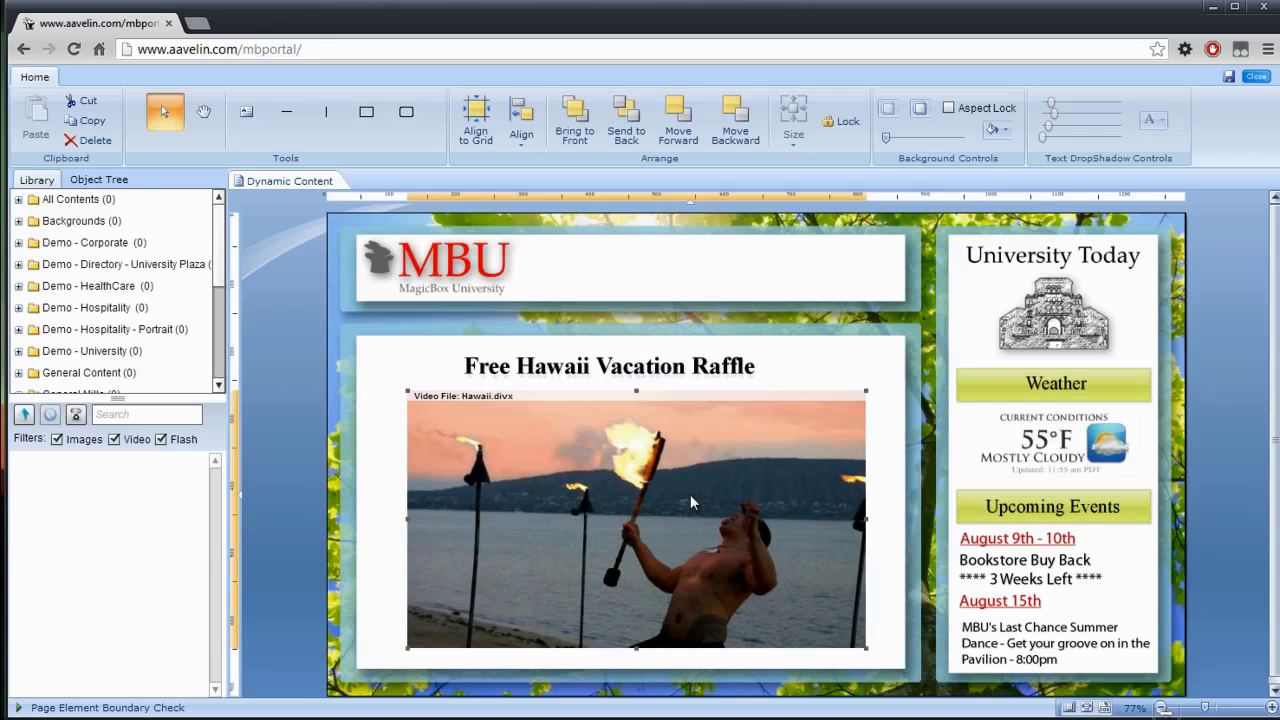
{"action": "key", "text": "Delete"}
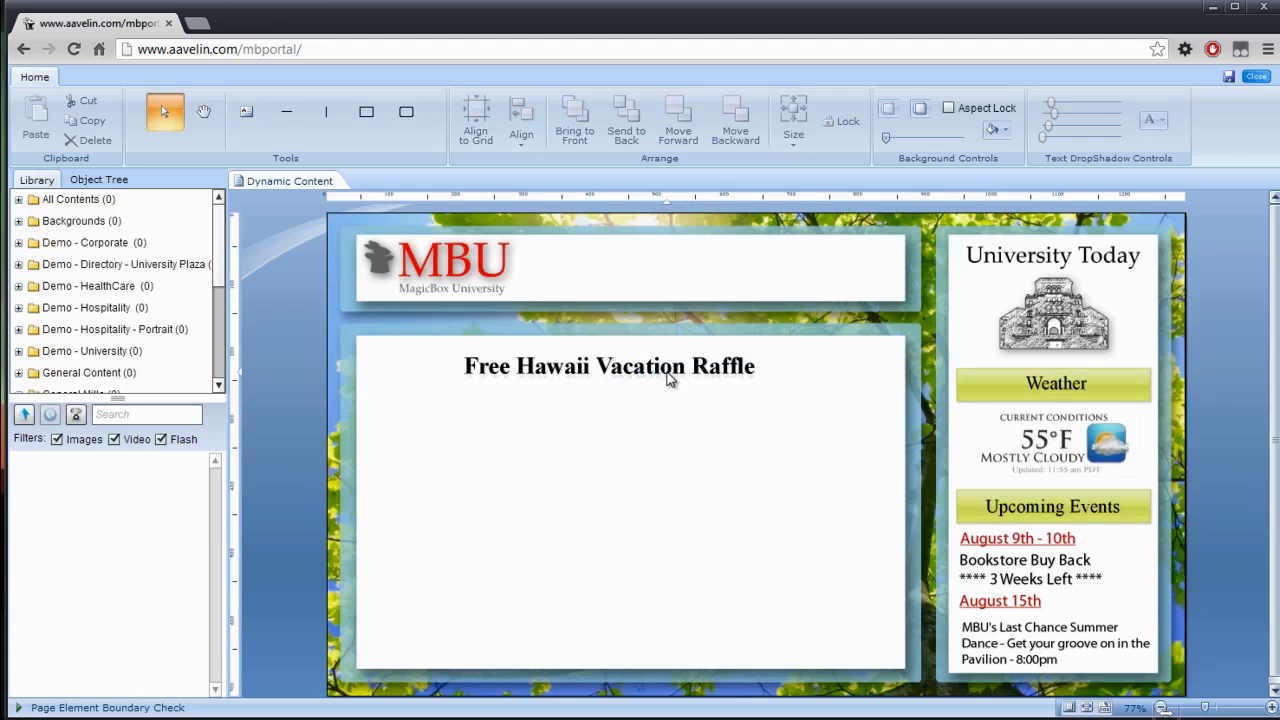
{"action": "left_click", "coordinate": [670, 378]}
{"action": "key", "text": "Delete"}
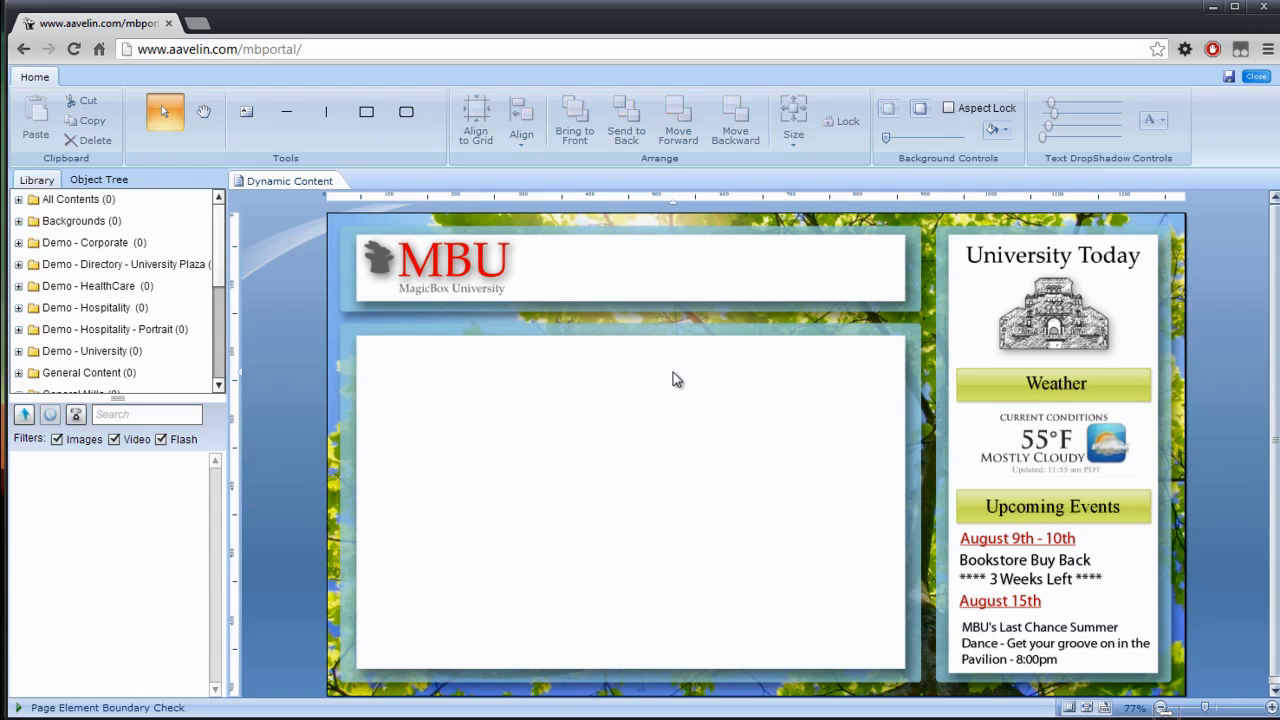
- Place parkingpermit.swf from the library's Flash folder, enlarged and positioned to fill the white panel
{"action": "left_click", "coordinate": [18, 354]}
{"action": "scroll", "coordinate": [220, 300], "scroll_direction": "down", "scroll_amount": 3}
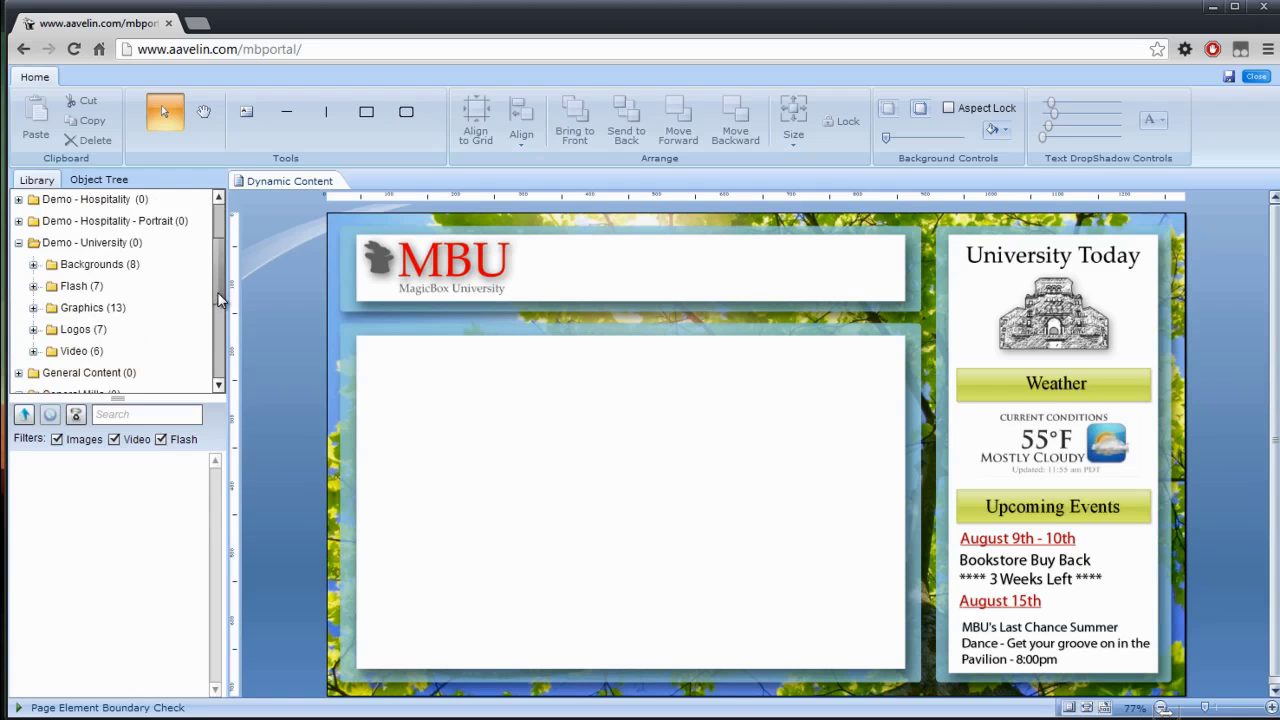
{"action": "left_click", "coordinate": [75, 286]}
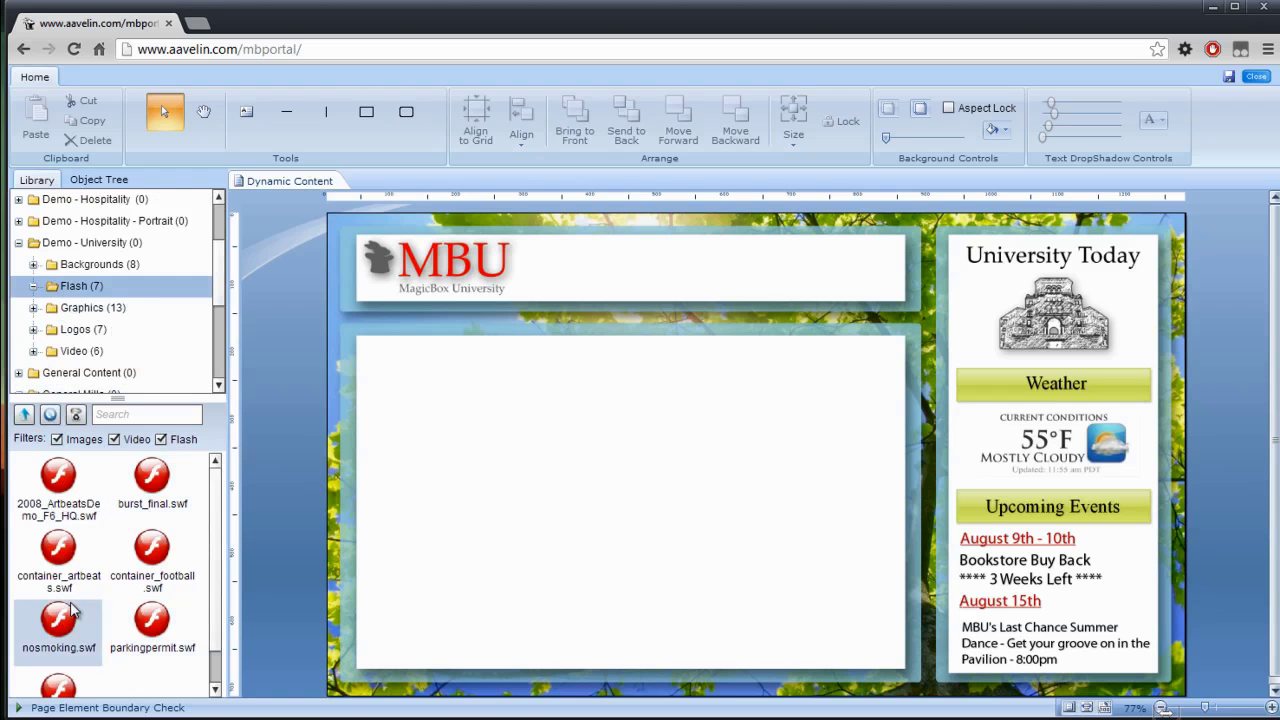
{"action": "left_click_drag", "start_coordinate": [140, 636], "coordinate": [912, 662]}
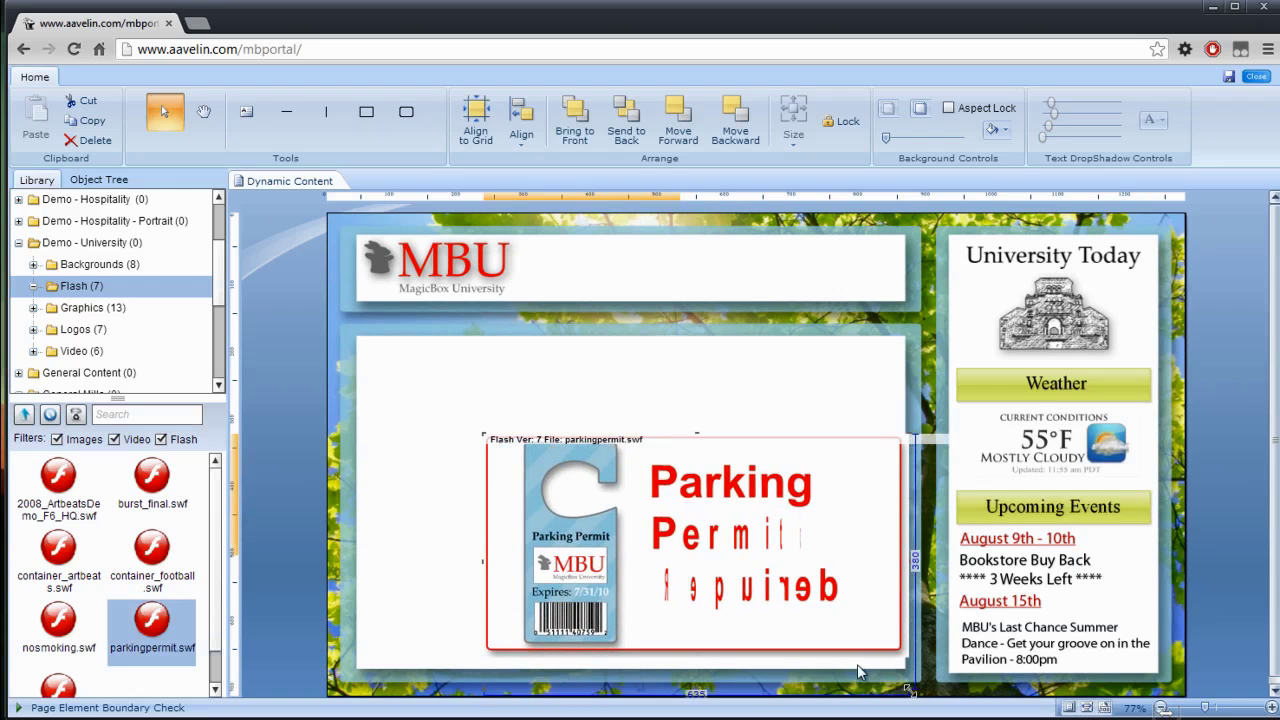
{"action": "left_click_drag", "start_coordinate": [762, 597], "coordinate": [698, 578]}
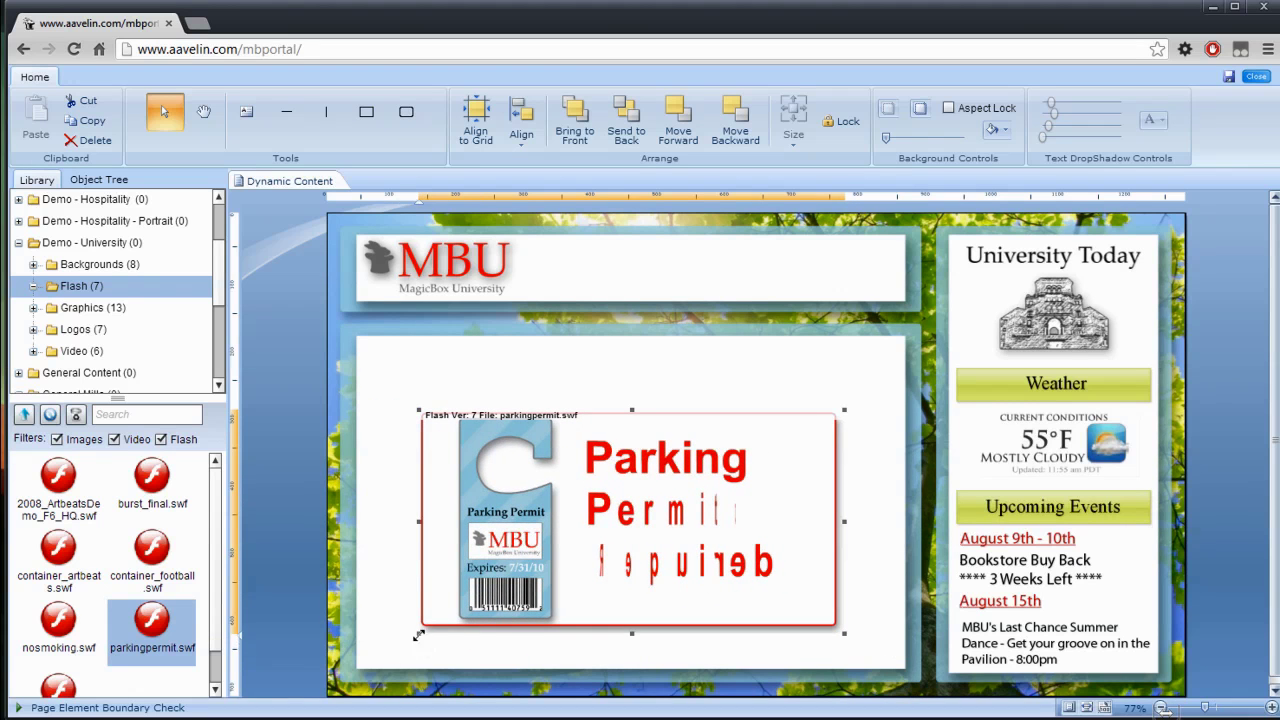
{"action": "left_click_drag", "start_coordinate": [422, 628], "coordinate": [360, 648]}
{"action": "left_click_drag", "start_coordinate": [603, 570], "coordinate": [658, 566]}
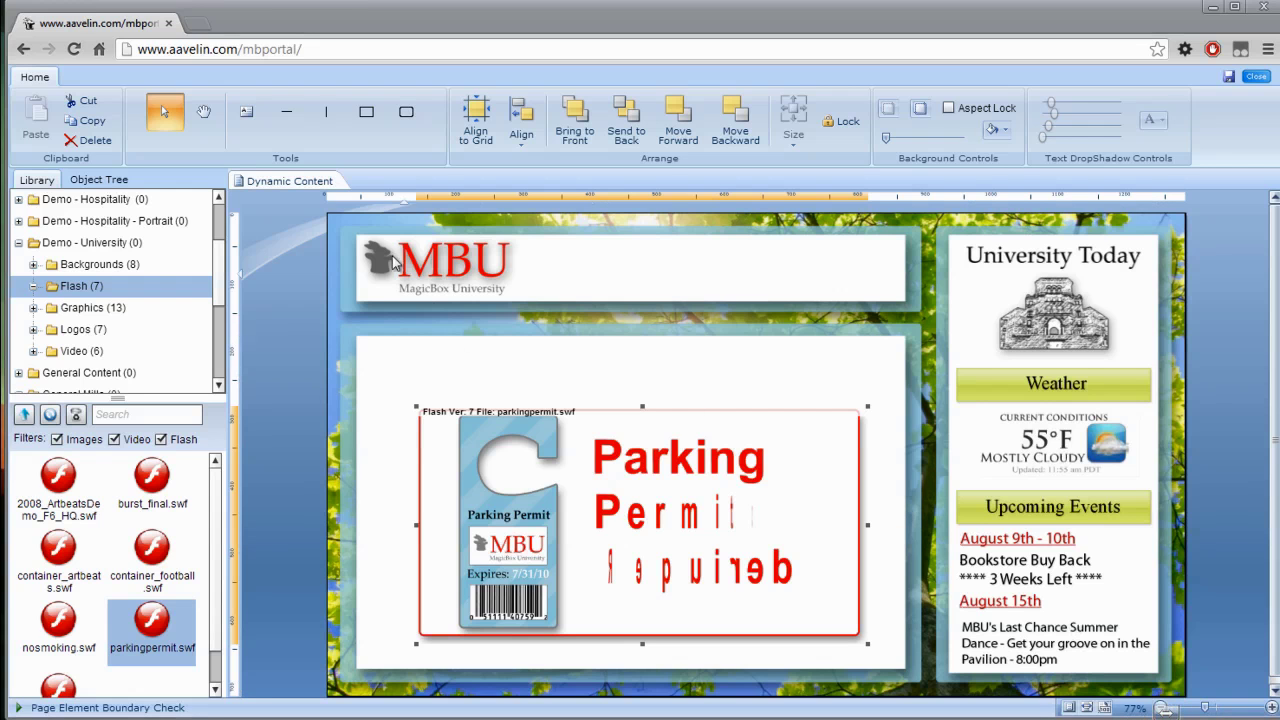
- Add a text box above the animation reading 'Permits available in Kane Hall.'
{"action": "left_click", "coordinate": [246, 111]}
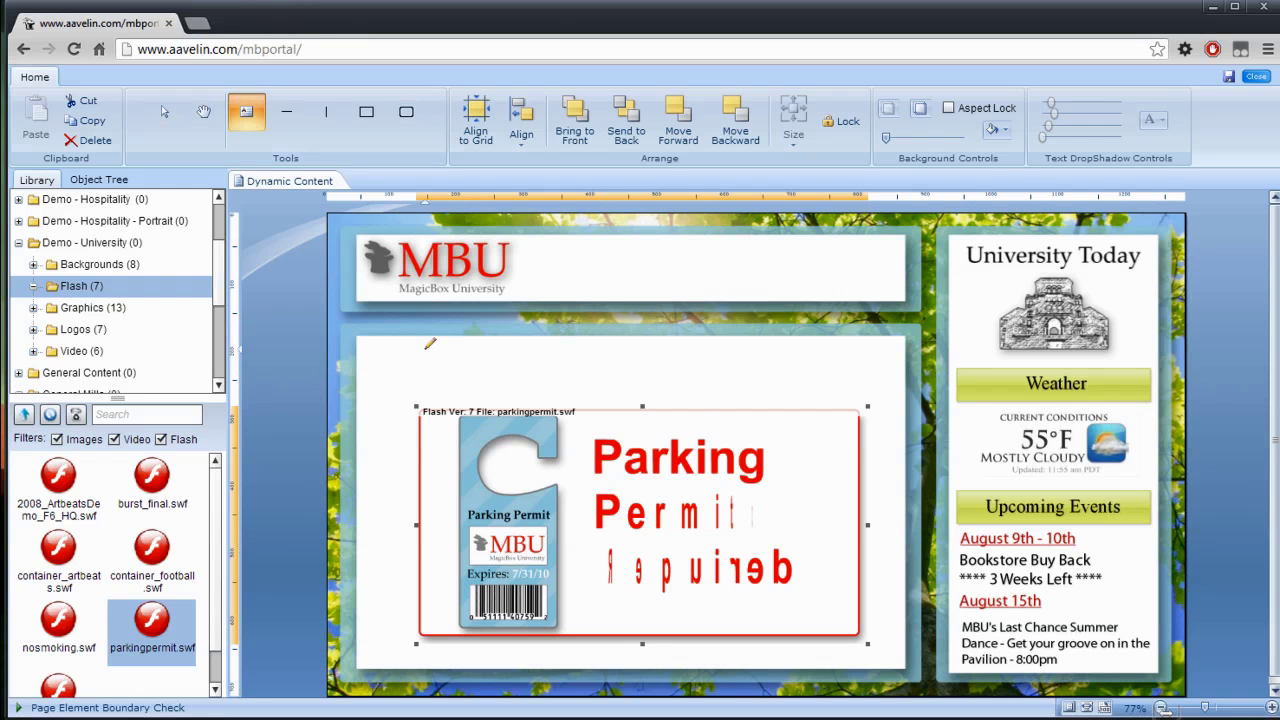
{"action": "left_click_drag", "start_coordinate": [425, 350], "coordinate": [860, 387]}
{"action": "left_click_drag", "start_coordinate": [508, 260], "coordinate": [220, 263]}
{"action": "type", "text": "Permits available in Kane Hall."}
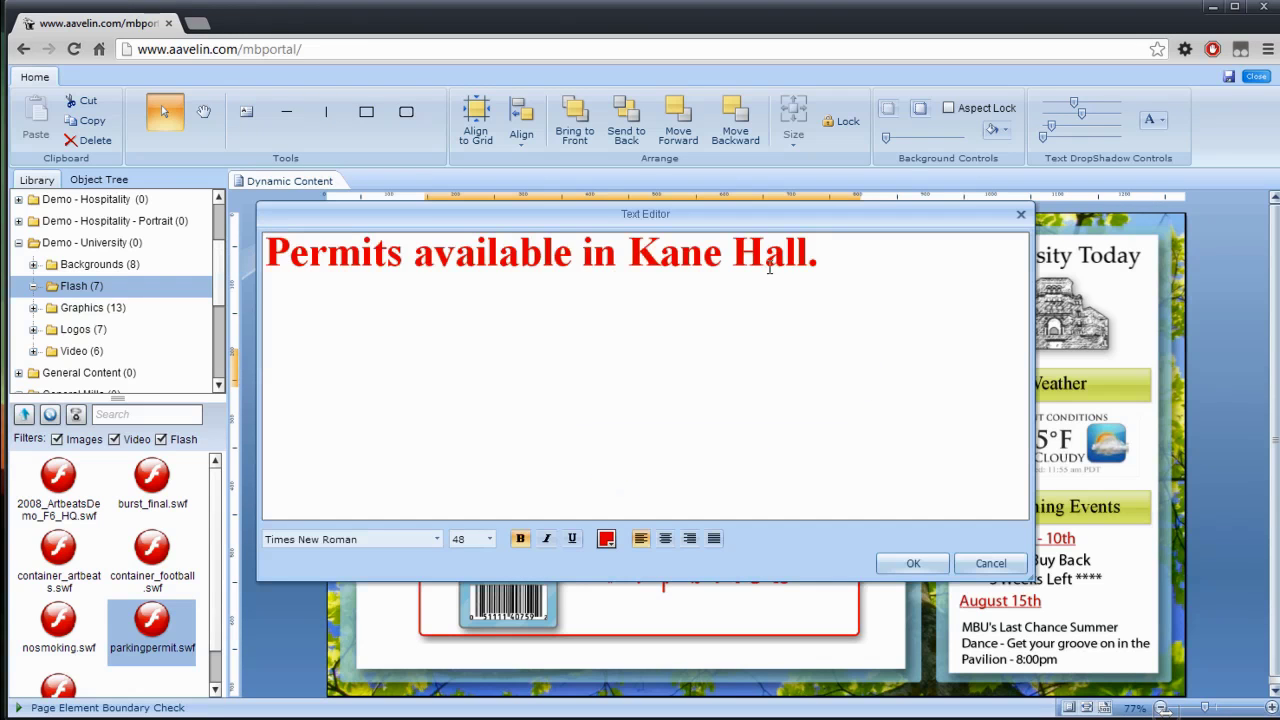
- Make the caption black, size 36, nudge it right, and sharpen its drop shadow
{"action": "left_click_drag", "start_coordinate": [822, 258], "coordinate": [166, 242]}
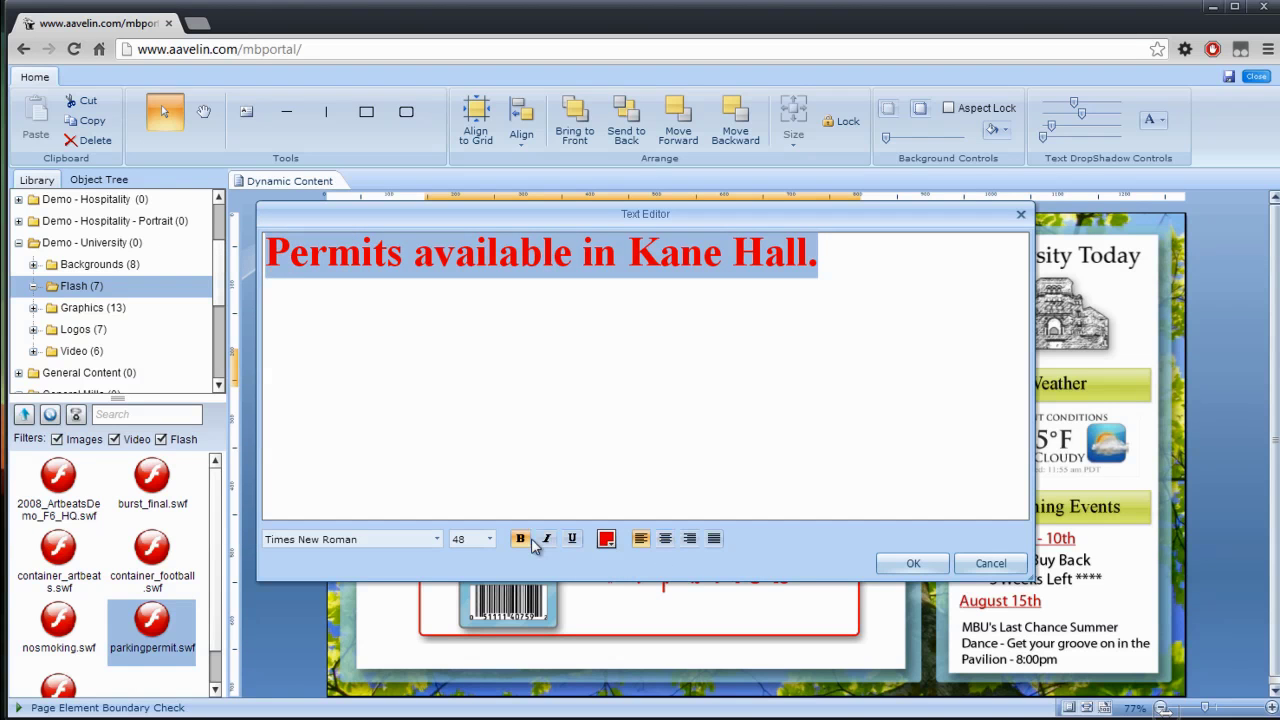
{"action": "left_click", "coordinate": [606, 539]}
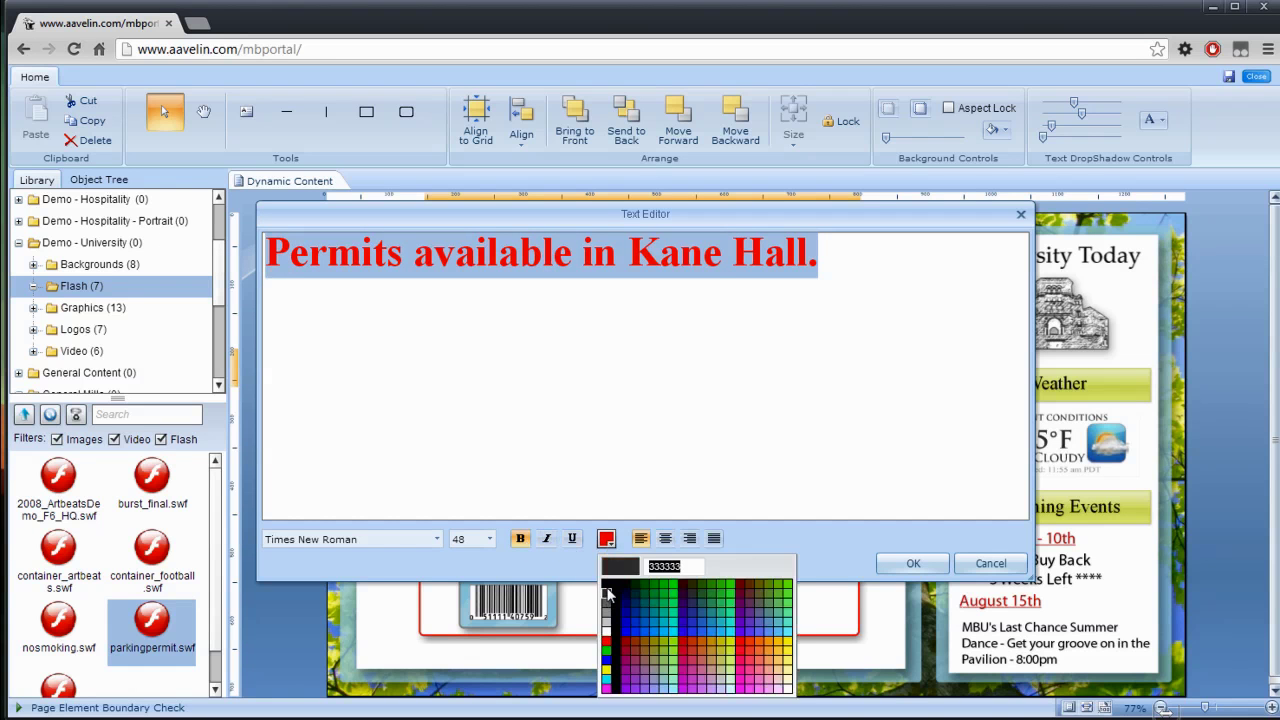
{"action": "left_click", "coordinate": [601, 603]}
{"action": "left_click", "coordinate": [489, 539]}
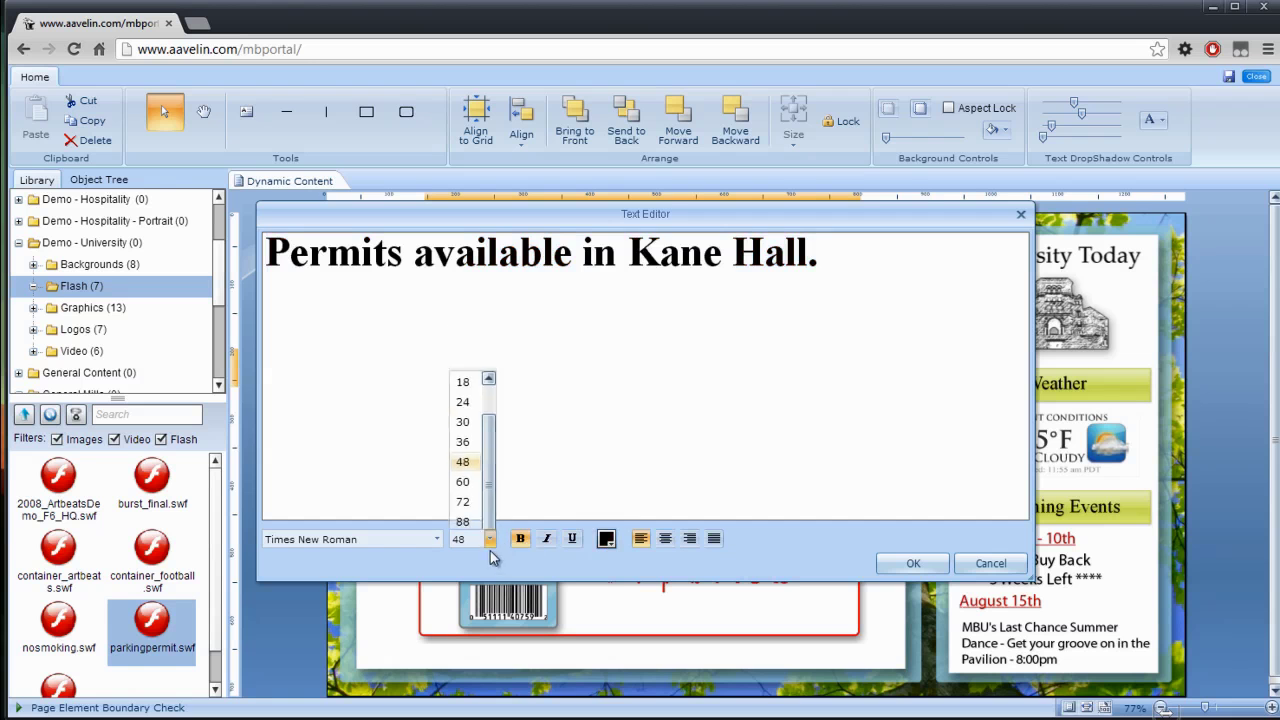
{"action": "left_click", "coordinate": [462, 398]}
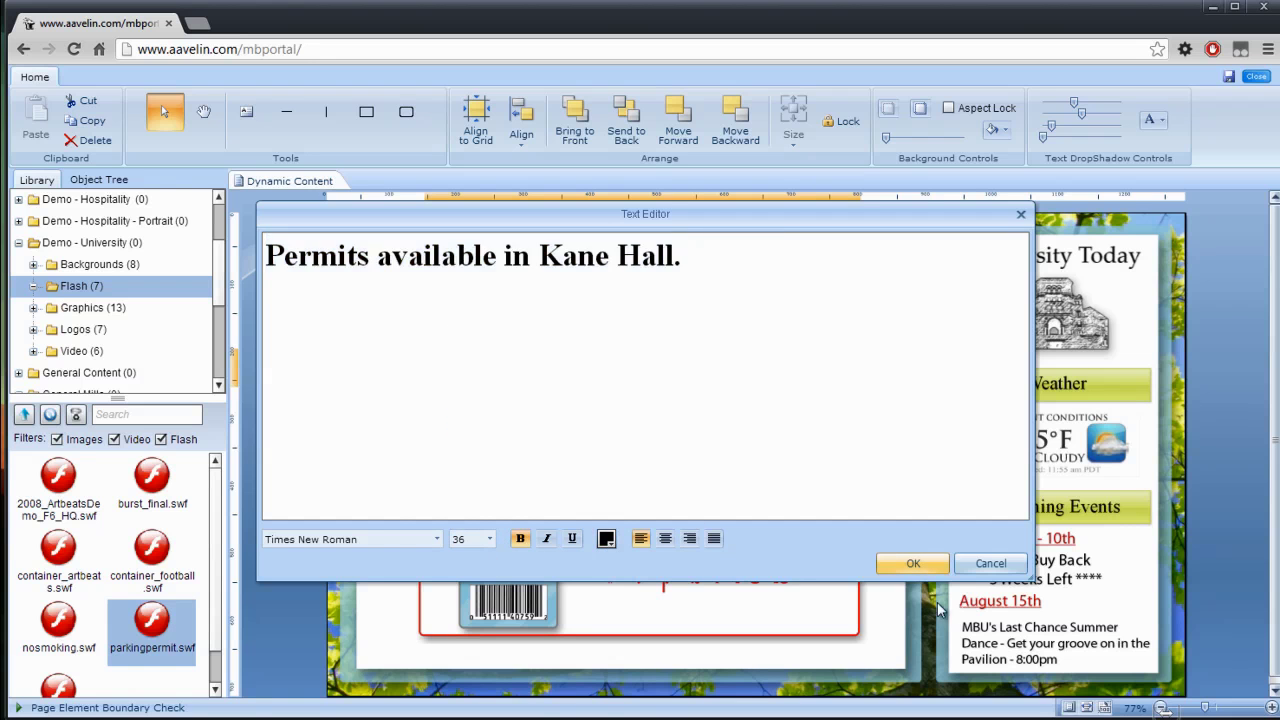
{"action": "left_click", "coordinate": [913, 563]}
{"action": "left_click_drag", "start_coordinate": [706, 390], "coordinate": [746, 378]}
{"action": "left_click_drag", "start_coordinate": [1082, 114], "coordinate": [1053, 108]}
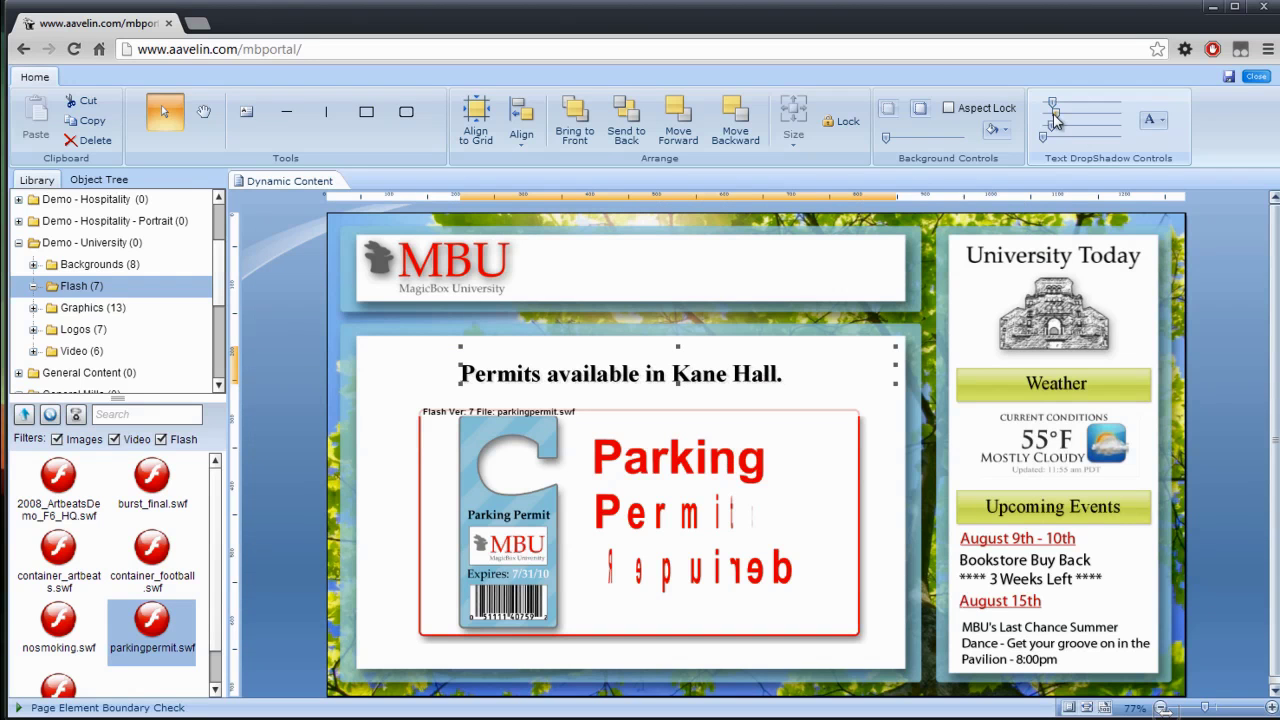
- Save the parking-permit page while closing the editor, returning to the playlist
{"action": "left_click", "coordinate": [1252, 80]}
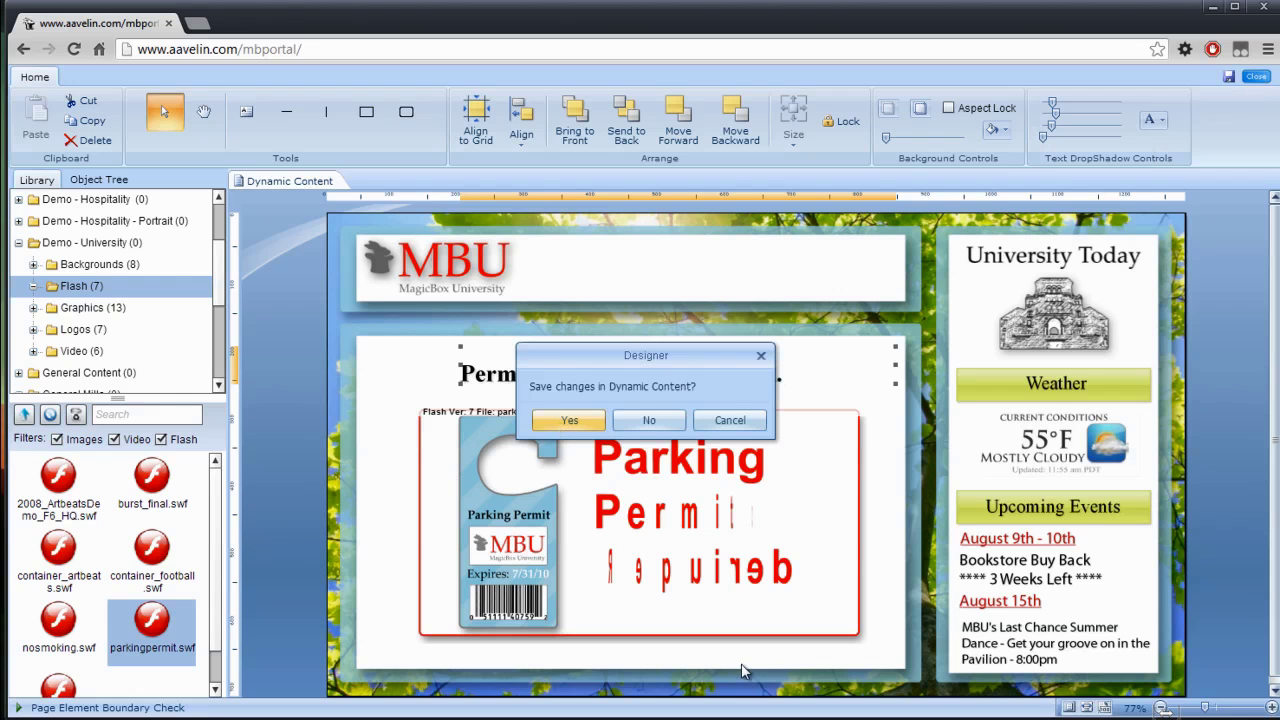
{"action": "key", "text": "Return"}
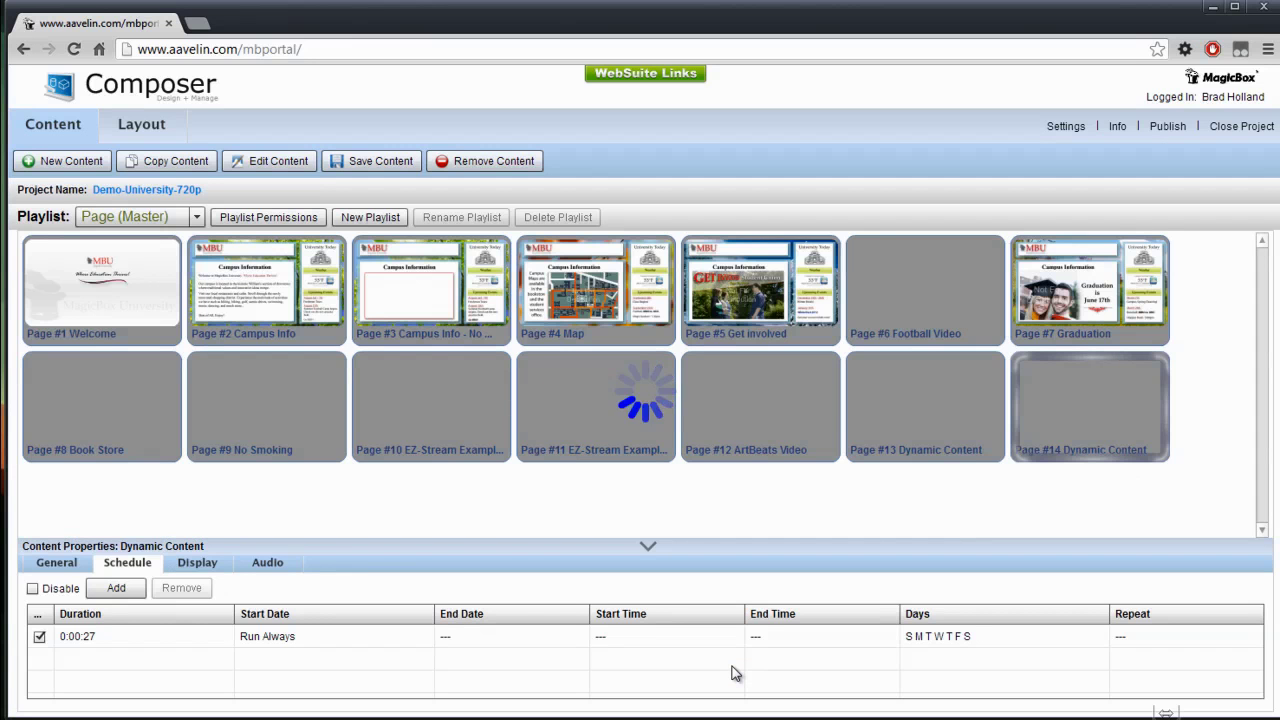